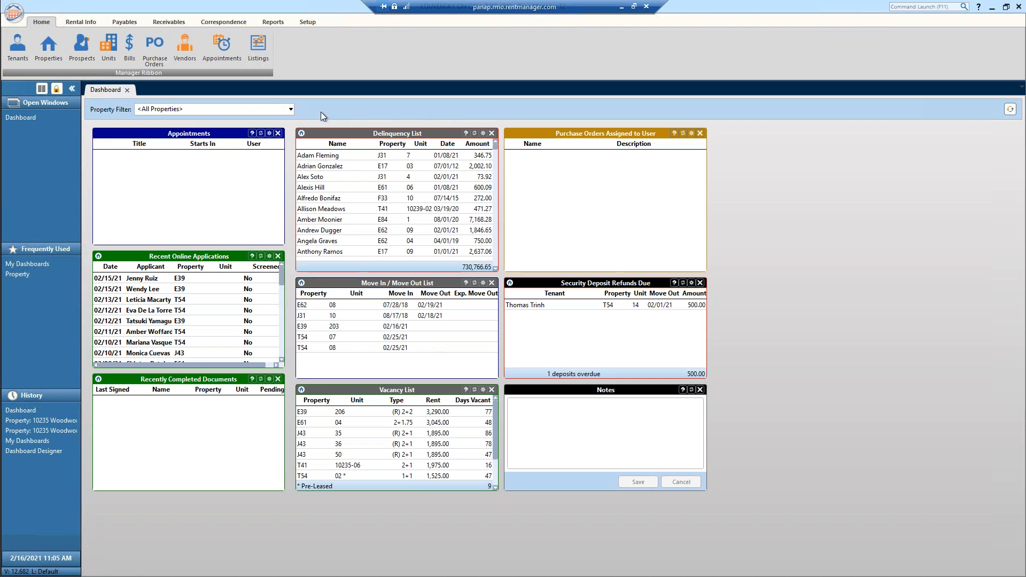
pyautogui.click(290, 110)
pyautogui.click(646, 209)
pyautogui.rightClick(781, 185)
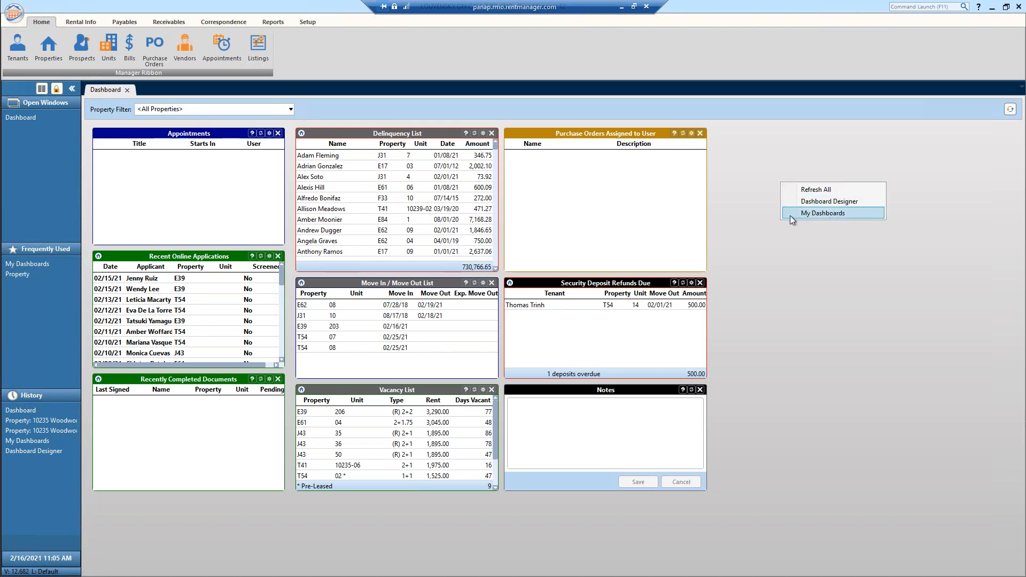
pyautogui.click(847, 155)
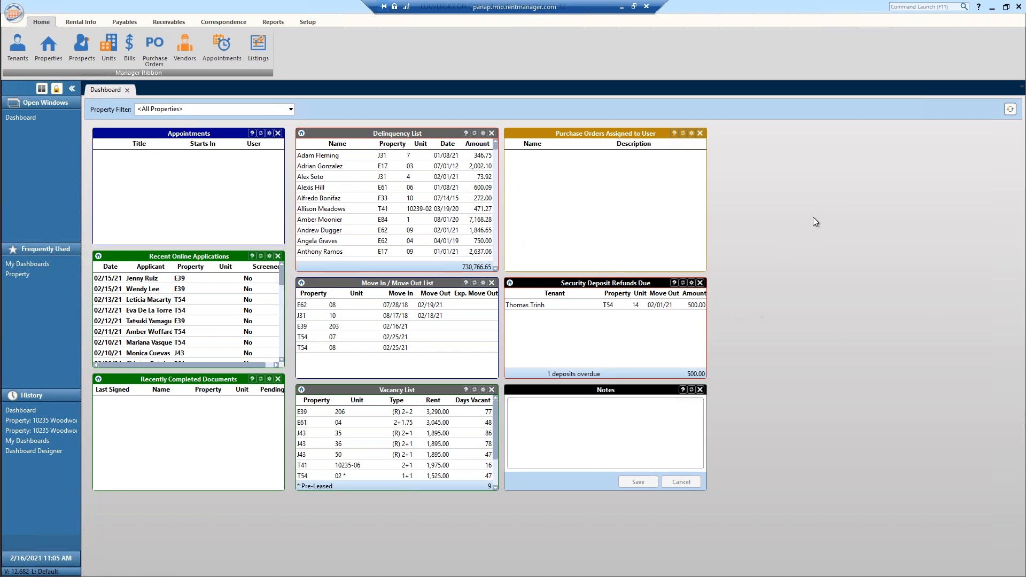
# - Show the My Dashboards list and open the Manager Dashboard from it in the designer
pyautogui.rightClick(764, 178)
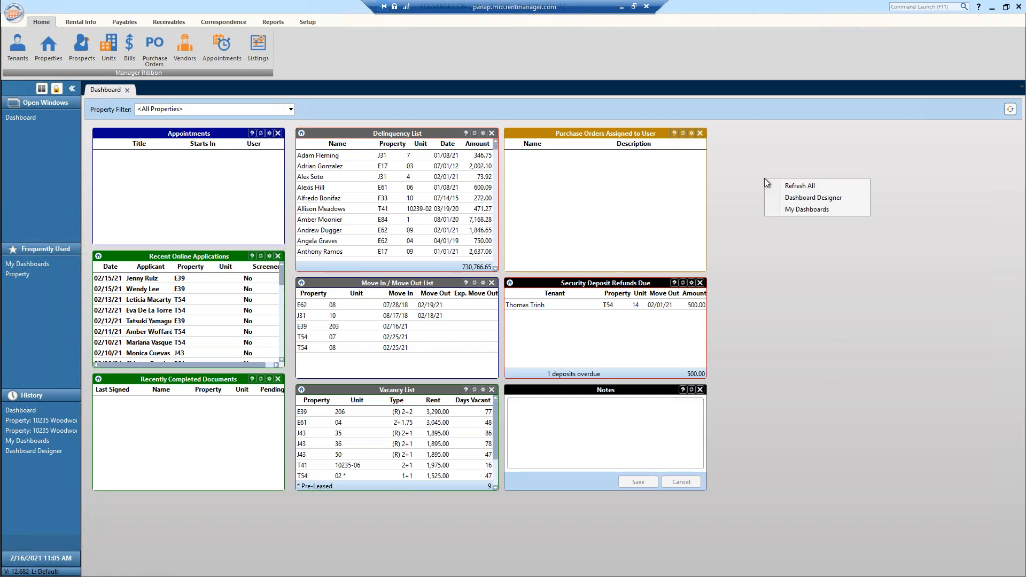
pyautogui.click(825, 208)
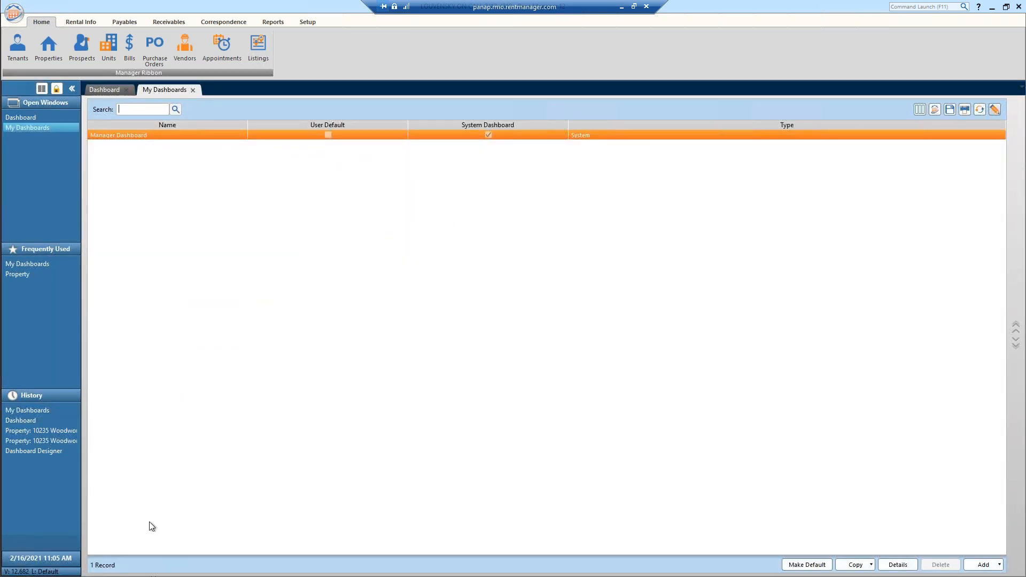
pyautogui.doubleClick(125, 137)
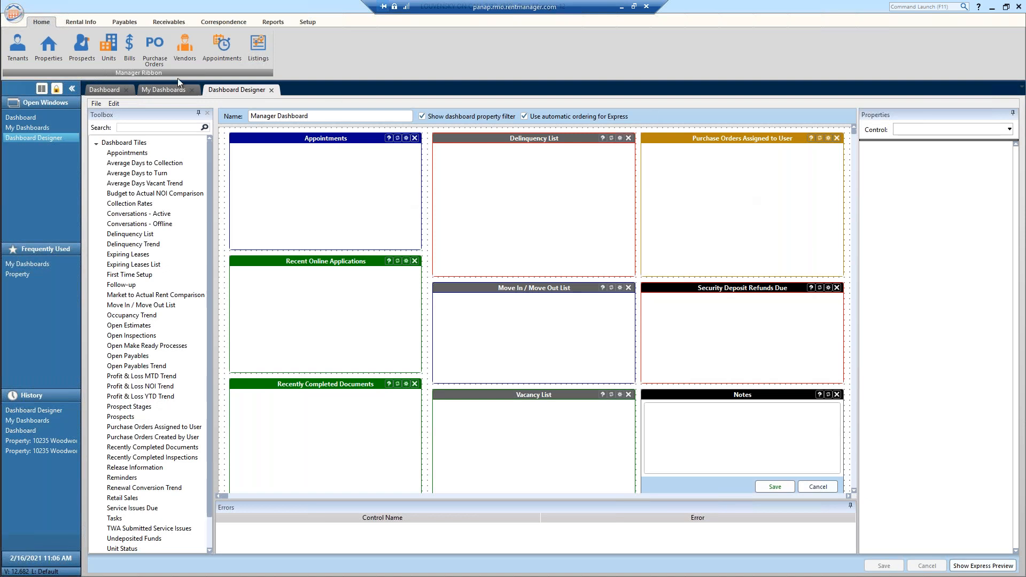
# - Go back to the dashboard, view the My Dashboards list once more, and return to the dashboard
pyautogui.click(165, 91)
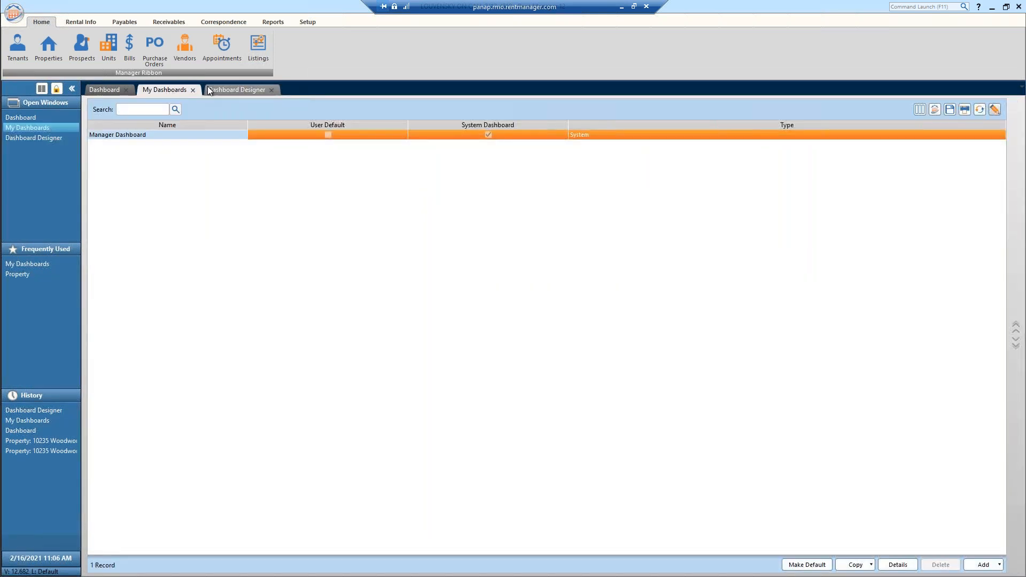
pyautogui.click(121, 90)
pyautogui.rightClick(720, 202)
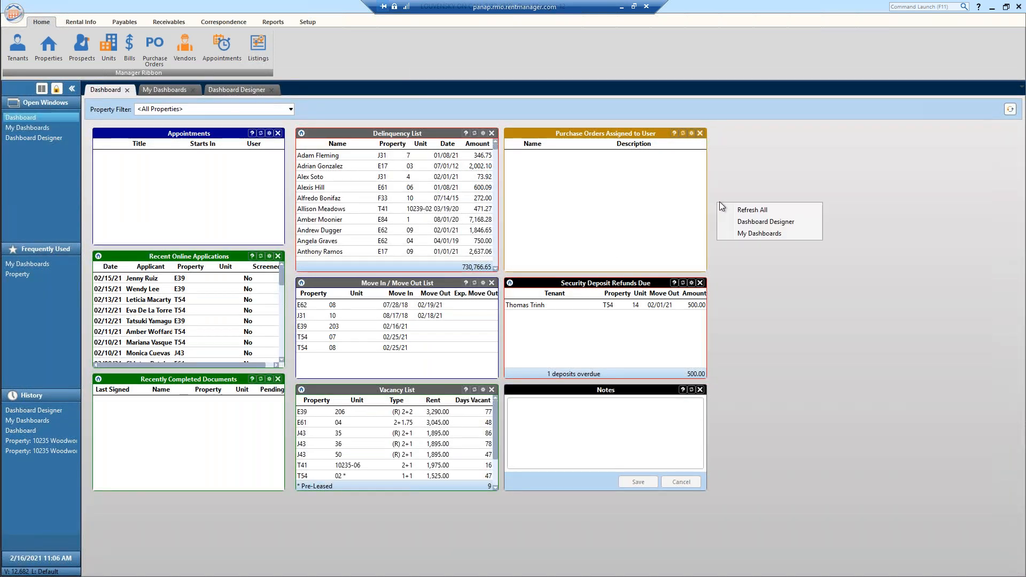
pyautogui.click(759, 232)
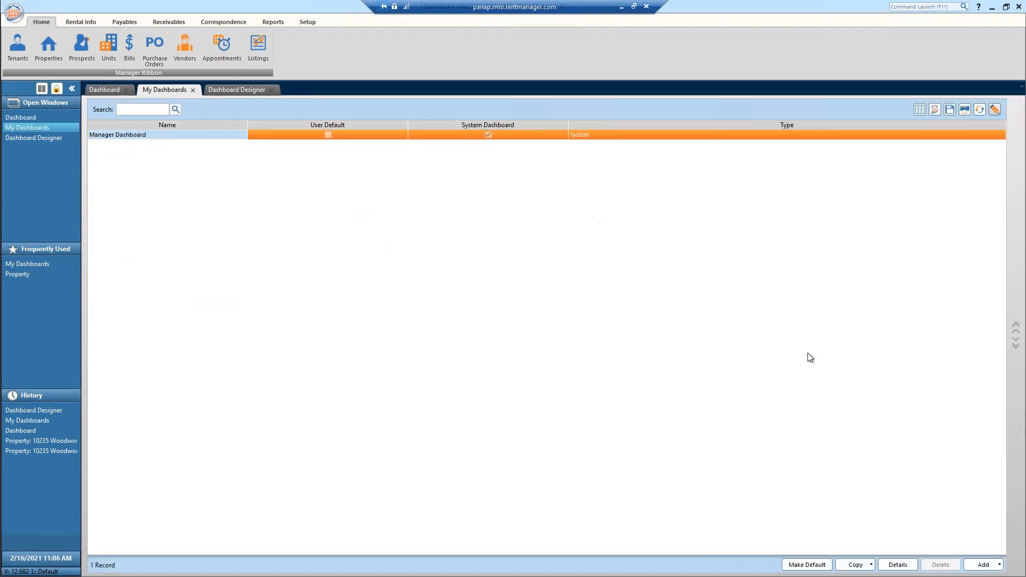
pyautogui.click(111, 93)
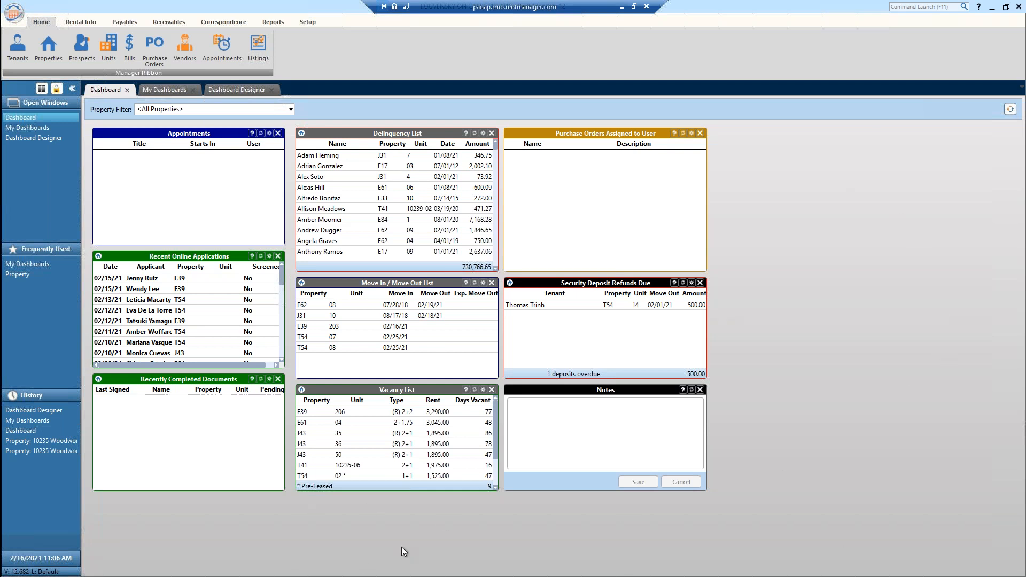
# - Open the current dashboard in the Dashboard Designer and delete its Appointments and Notes tiles
pyautogui.rightClick(822, 181)
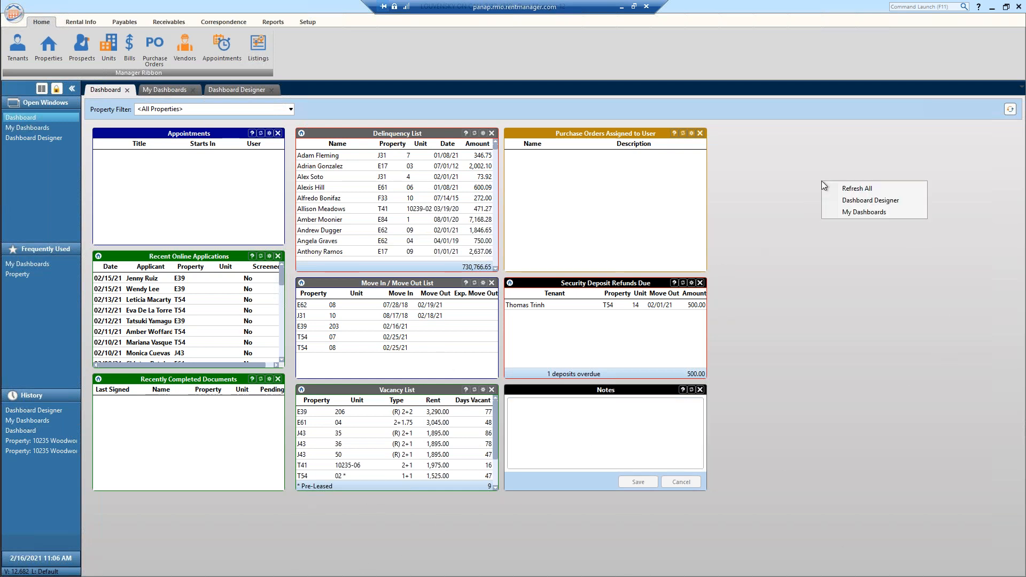
pyautogui.click(874, 200)
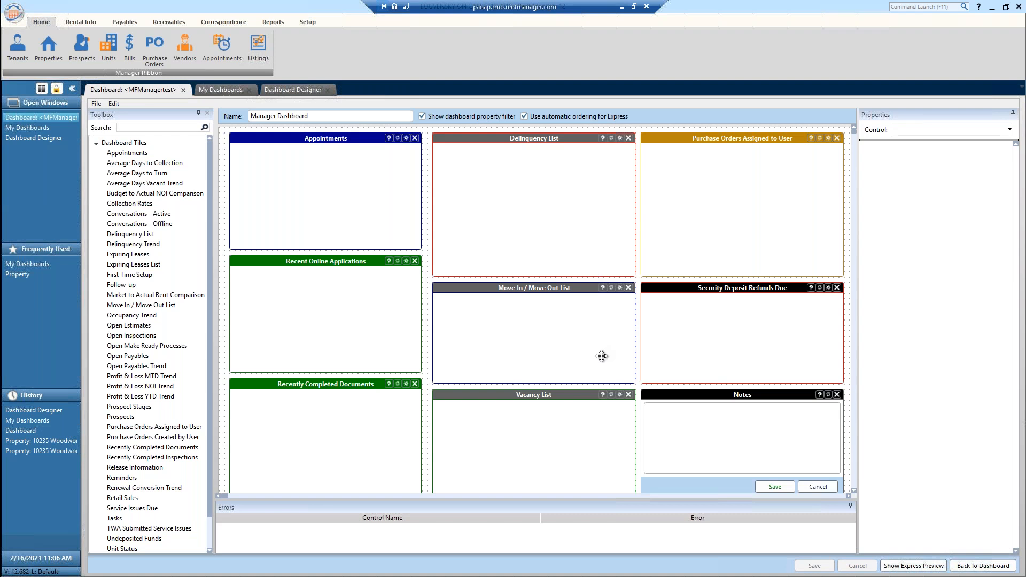
pyautogui.click(312, 199)
pyautogui.press('Delete')
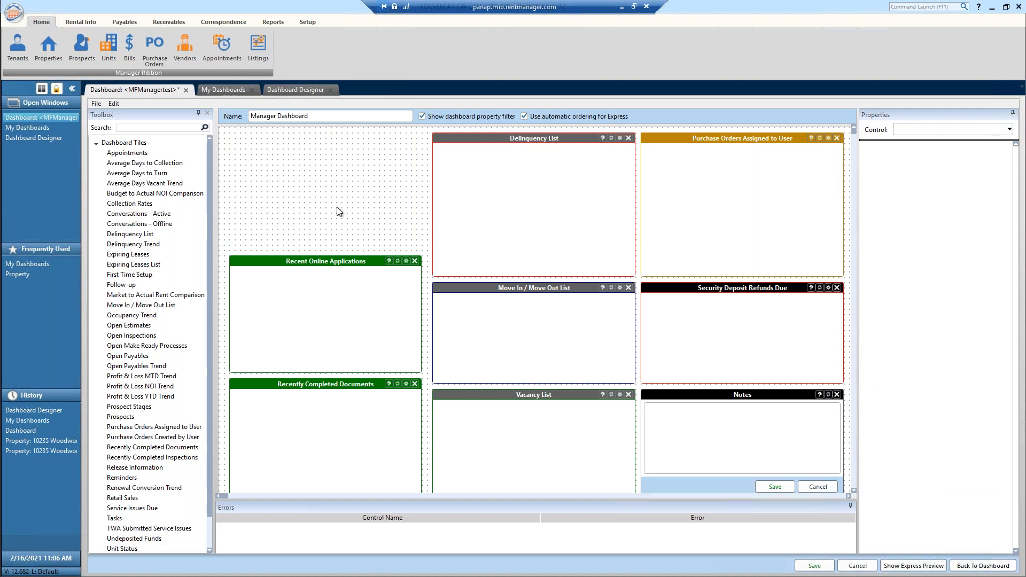
pyautogui.click(747, 457)
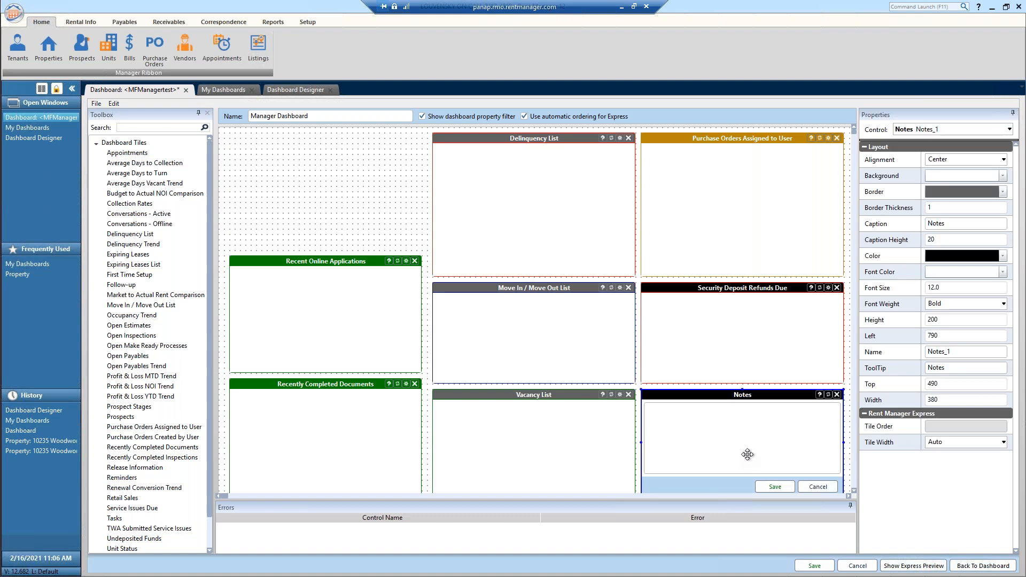
pyautogui.press('Delete')
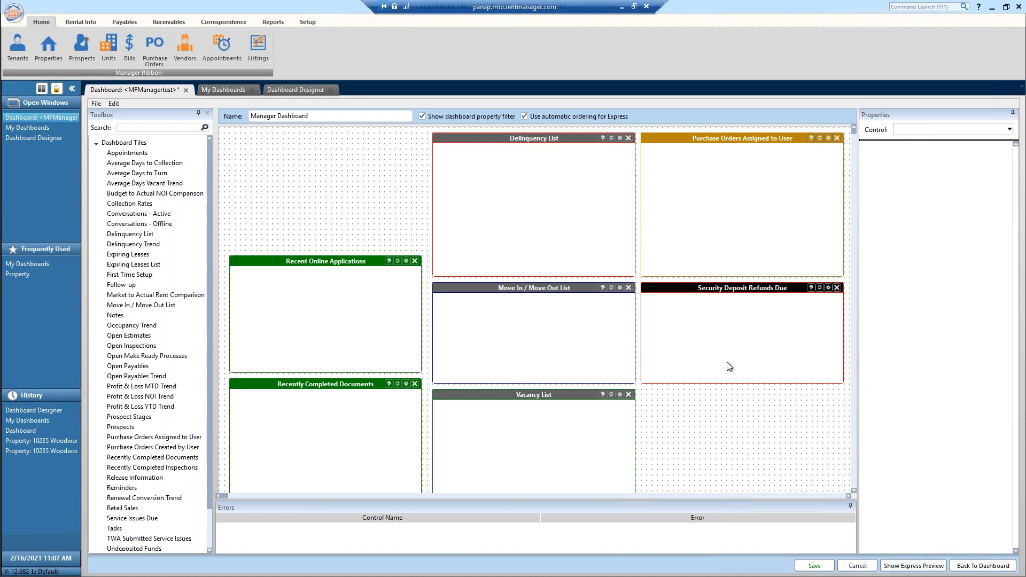
# - Move the Security Deposit Refunds Due tile above Recent Online Applications and add a Delinquency Trend tile below Purchase Orders Assigned to User
pyautogui.moveTo(757, 306); pyautogui.dragTo(339, 171)
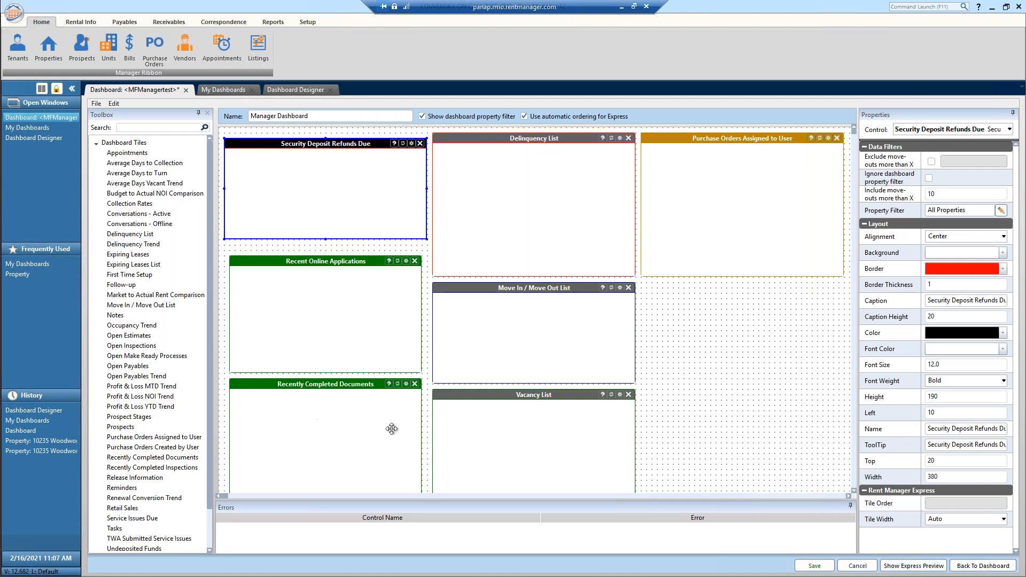
pyautogui.scroll(-3, 360, 398)
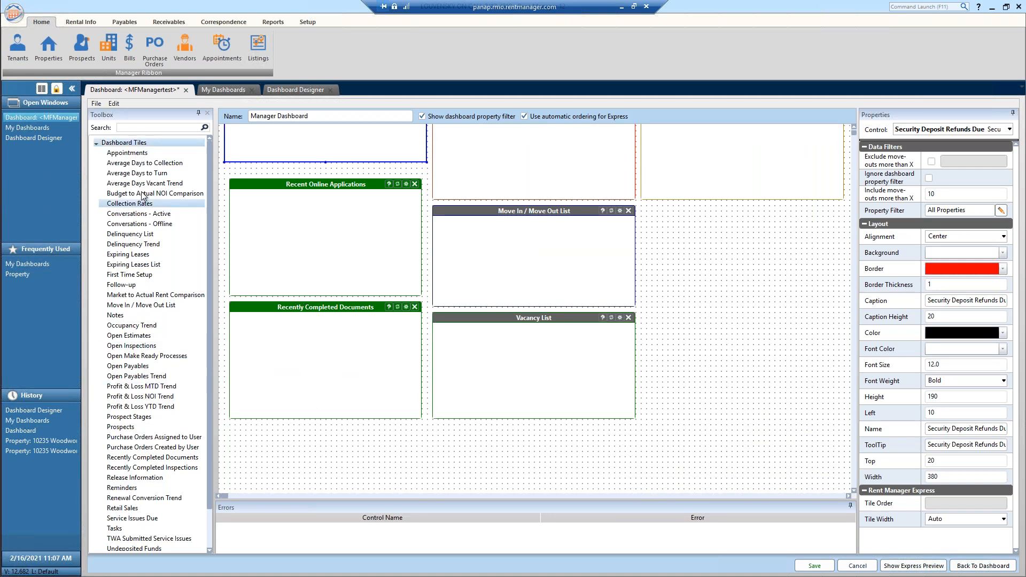
pyautogui.scroll(-2, 146, 223)
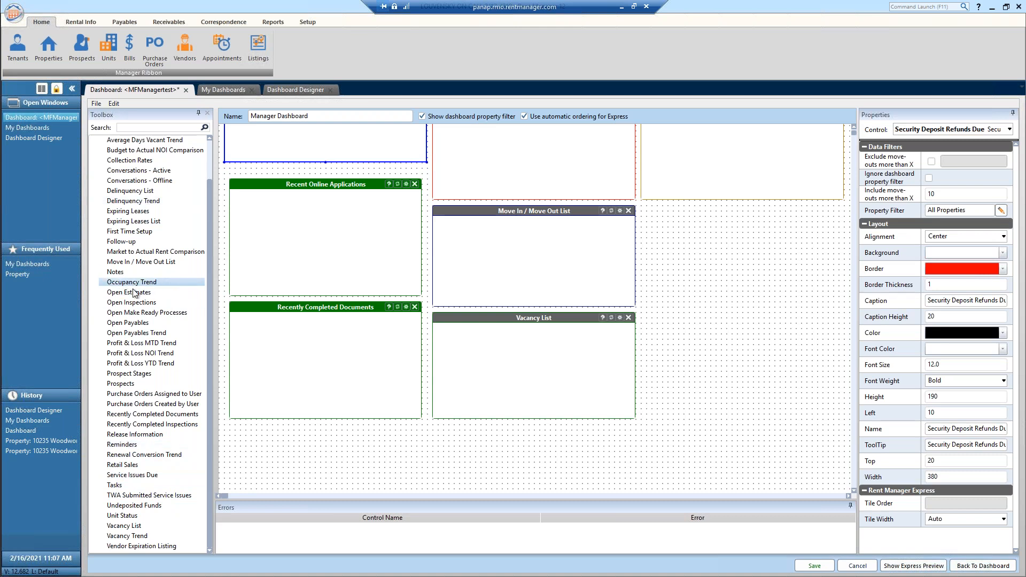
pyautogui.moveTo(155, 202); pyautogui.dragTo(701, 302)
pyautogui.moveTo(348, 205); pyautogui.dragTo(754, 345)
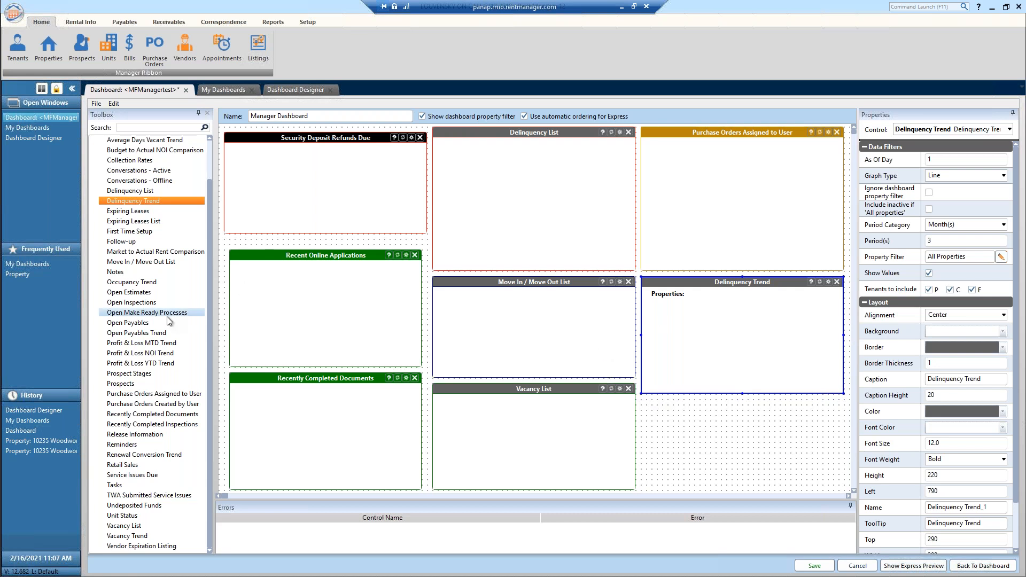
# - Add an Average Days to Collection tile and place it below the Delinquency Trend tile
pyautogui.scroll(2, 168, 318)
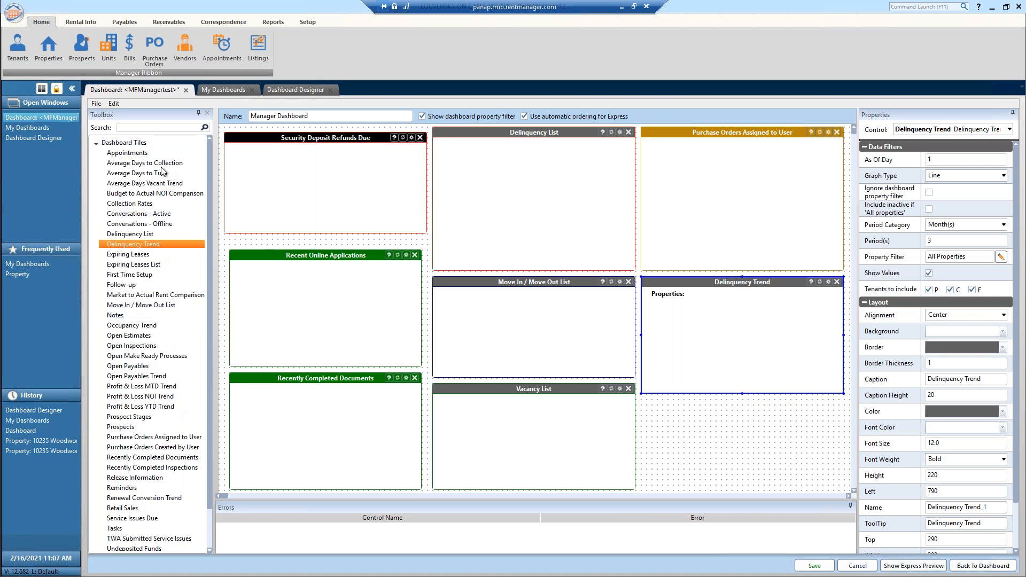
pyautogui.moveTo(131, 167); pyautogui.dragTo(436, 257)
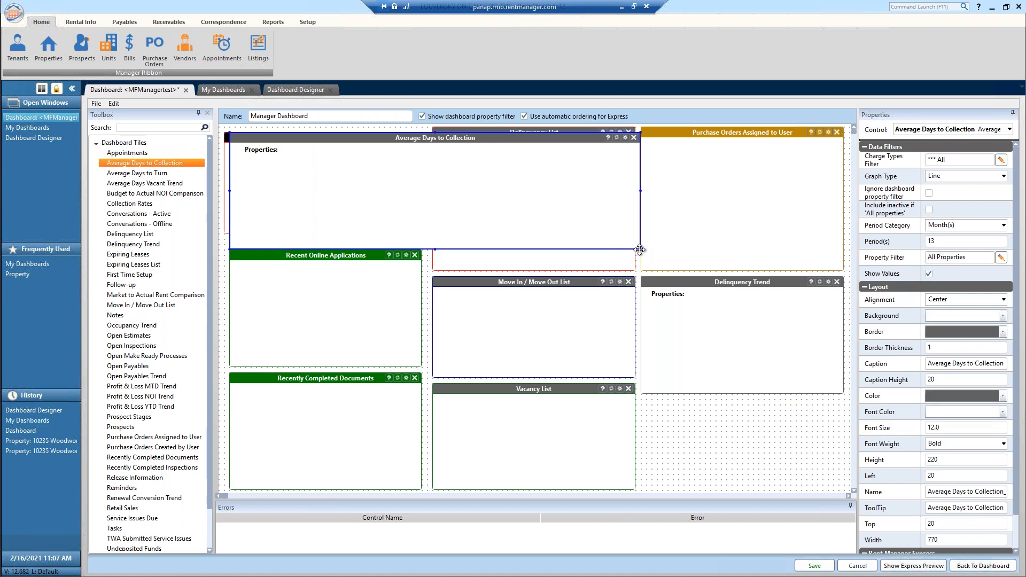
pyautogui.moveTo(573, 201); pyautogui.dragTo(852, 414)
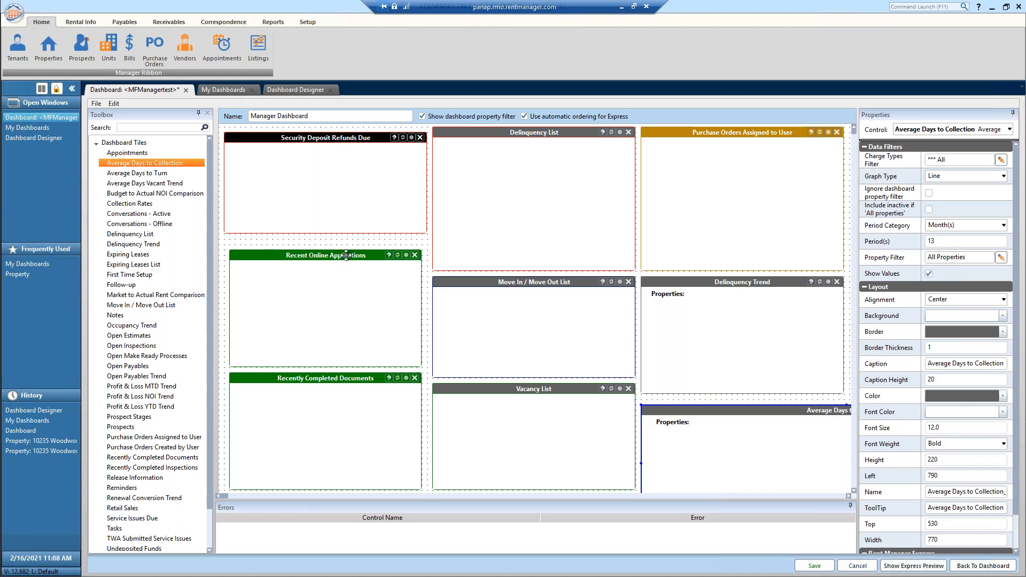
# - Move the Recent Online Applications tile up to a Top position of about 220 and set its header color to red
pyautogui.click(338, 271)
pyautogui.moveTo(338, 270); pyautogui.dragTo(338, 260)
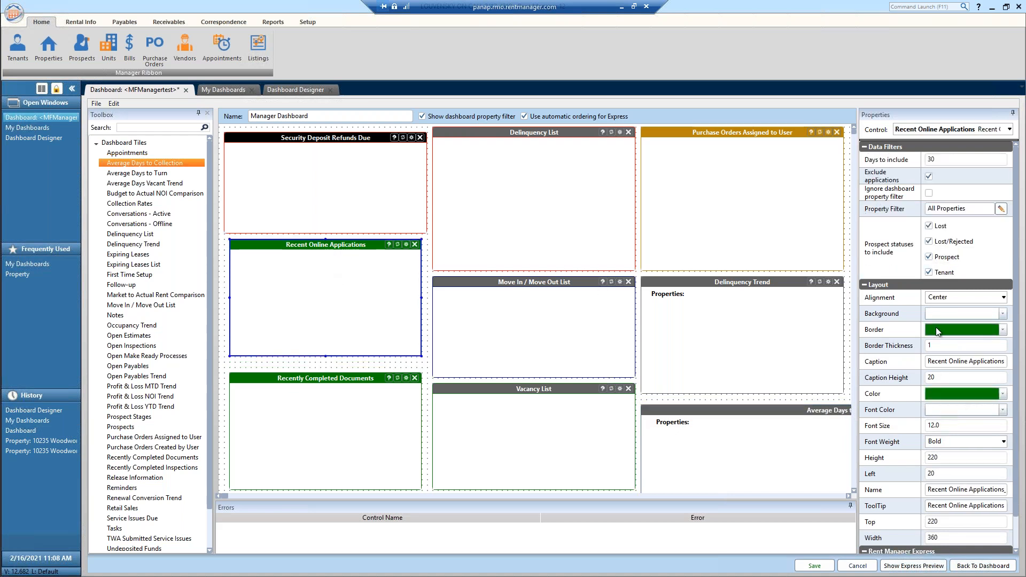
pyautogui.click(969, 394)
pyautogui.click(960, 447)
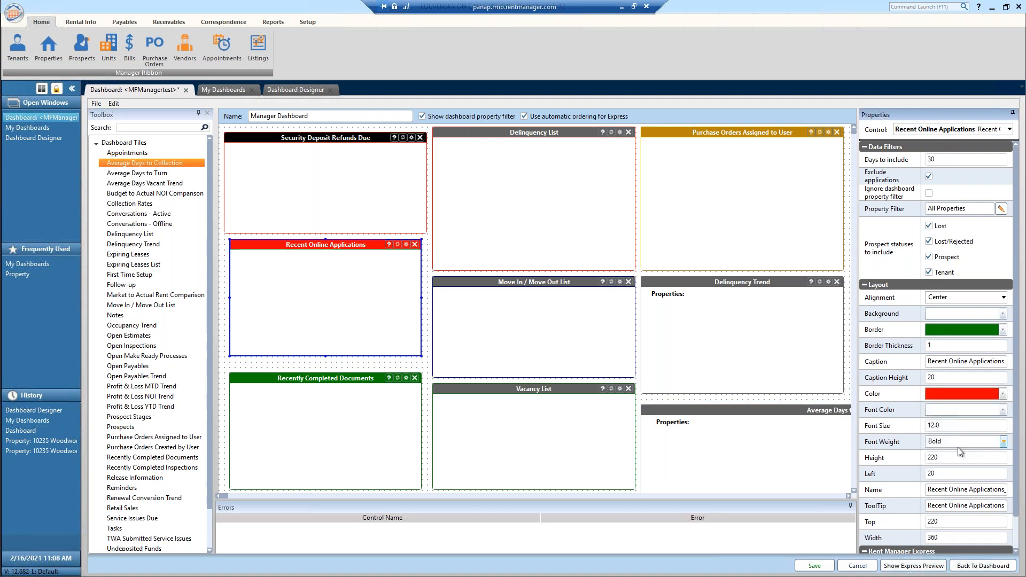
# - Set the header color of the Recently Completed Documents tile to red
pyautogui.click(370, 390)
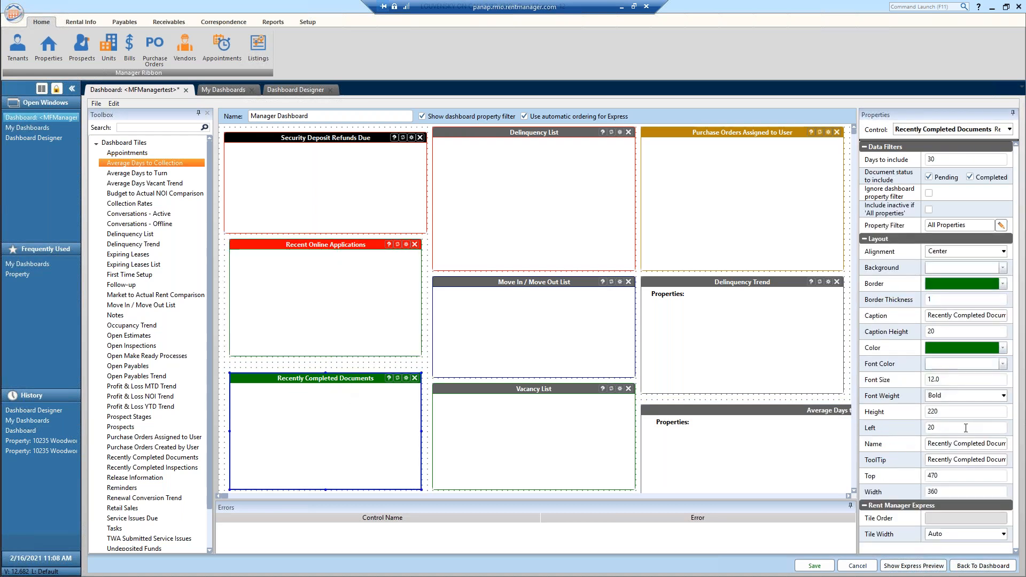
pyautogui.click(957, 348)
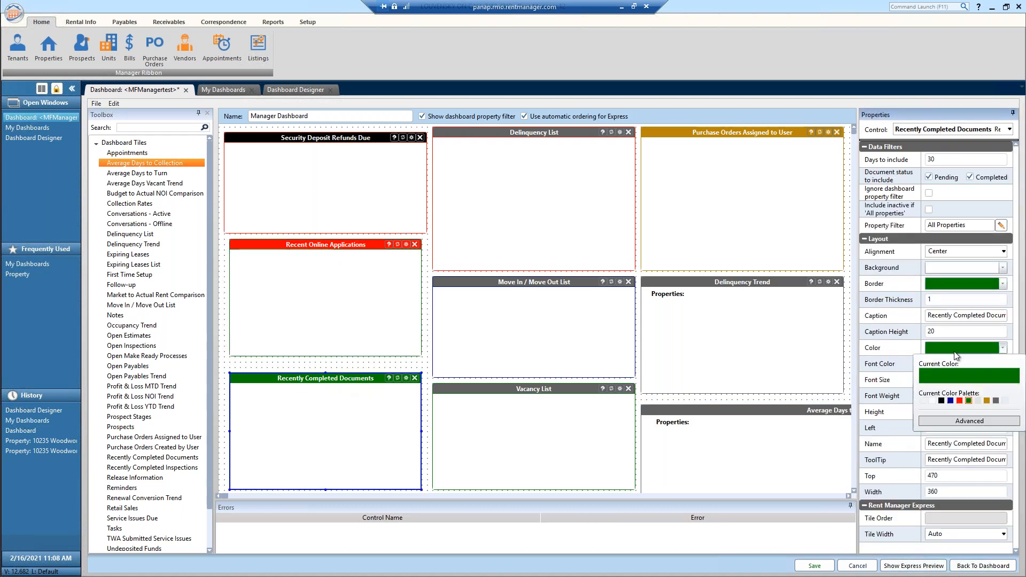
pyautogui.click(959, 401)
# - Move the Average Days to Collection tile up to a Top position of about 520, closer to the Delinquency Trend tile
pyautogui.click(559, 337)
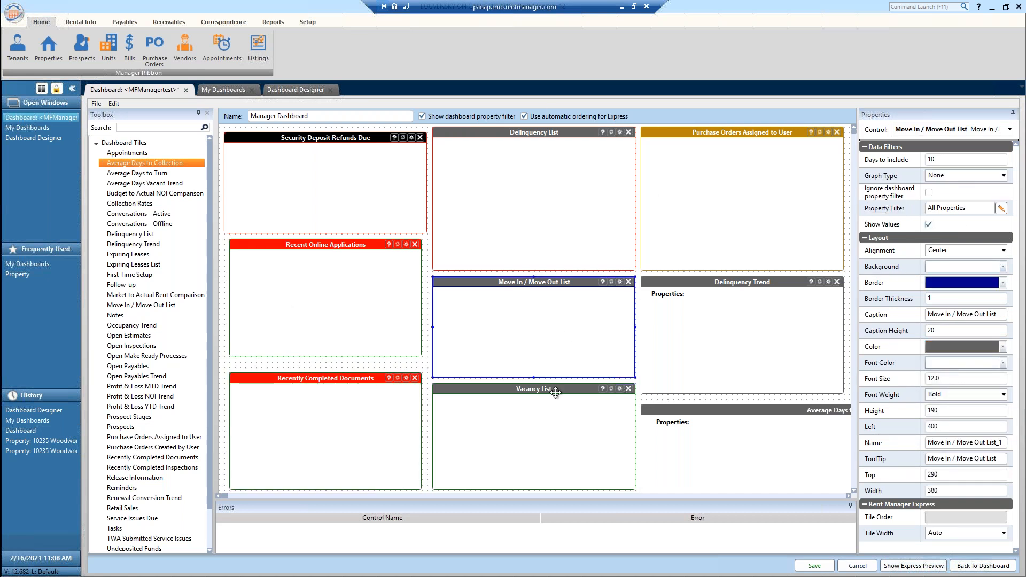
pyautogui.scroll(-3, 602, 367)
pyautogui.click(775, 374)
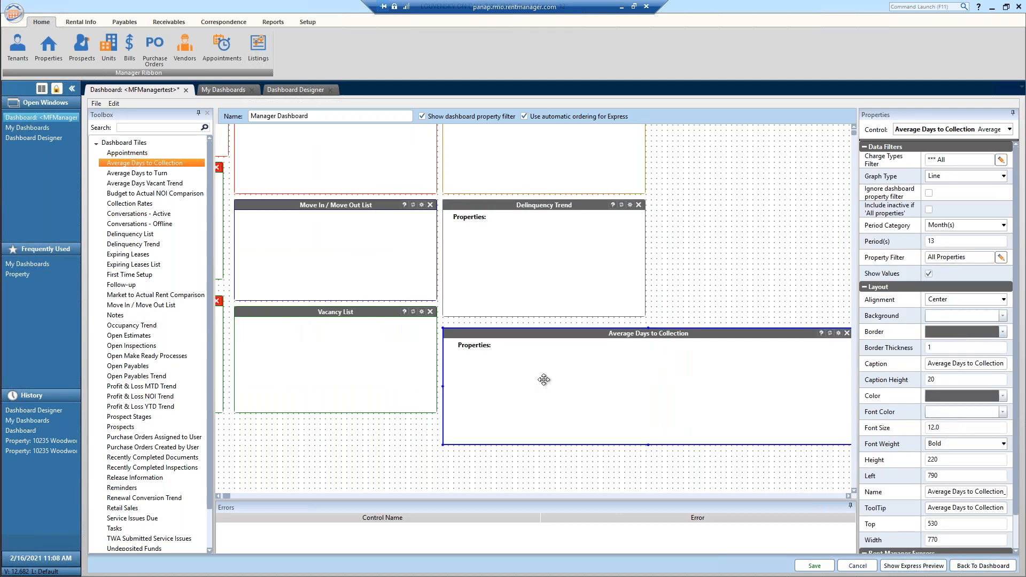
pyautogui.moveTo(546, 380); pyautogui.dragTo(545, 378)
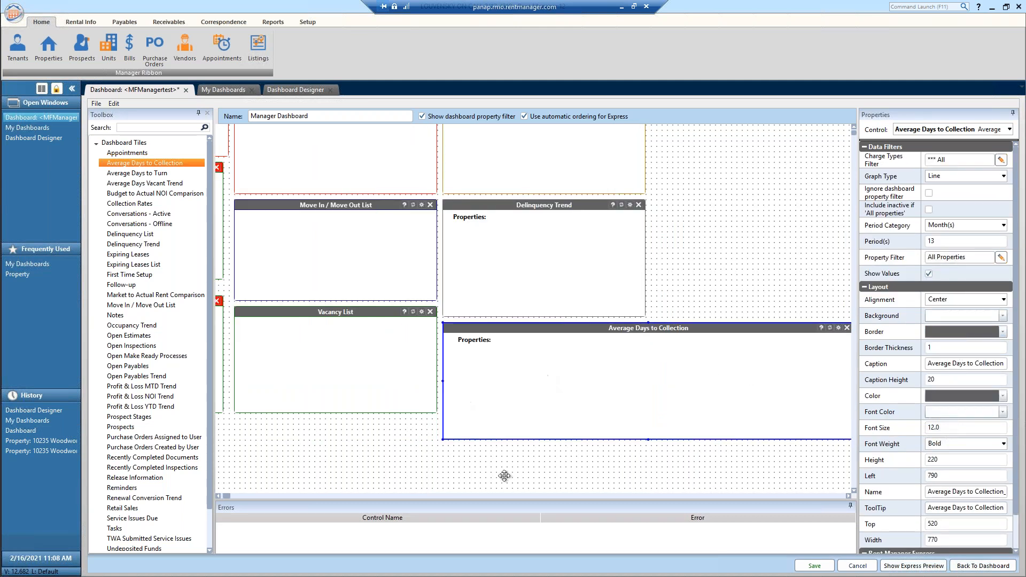
pyautogui.moveTo(226, 496); pyautogui.dragTo(214, 480)
pyautogui.scroll(3, 214, 454)
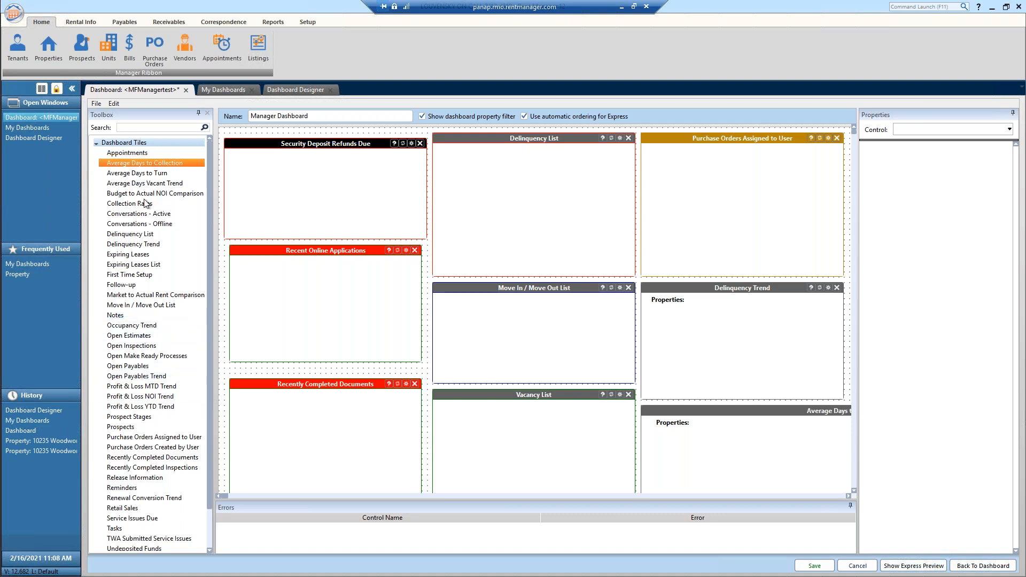
pyautogui.scroll(-2, 141, 267)
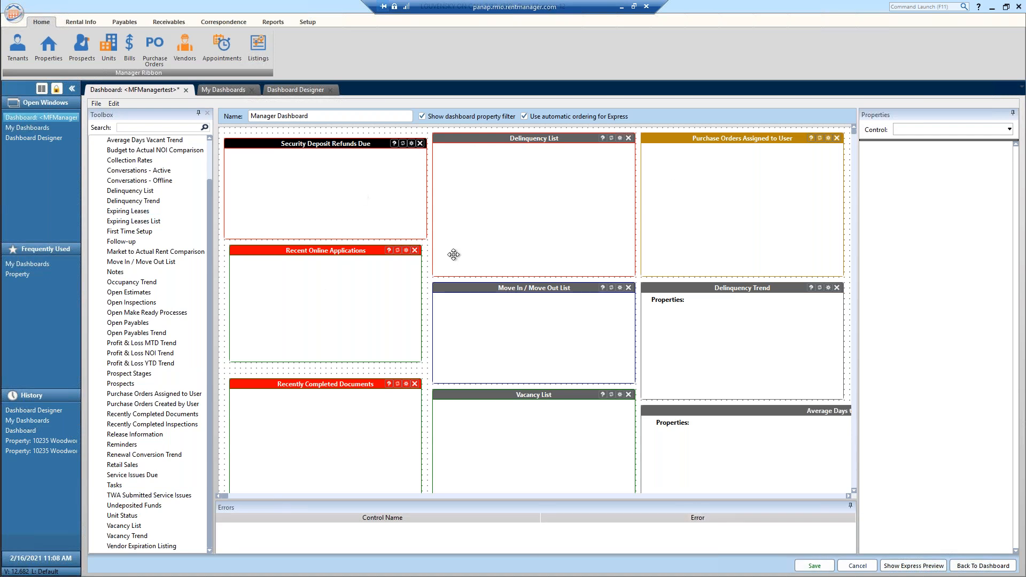
# - Rename the dashboard with its owner's first name in the possessive followed by "Dashboard", save it, and return to the dashboard view
pyautogui.tripleClick(322, 116)
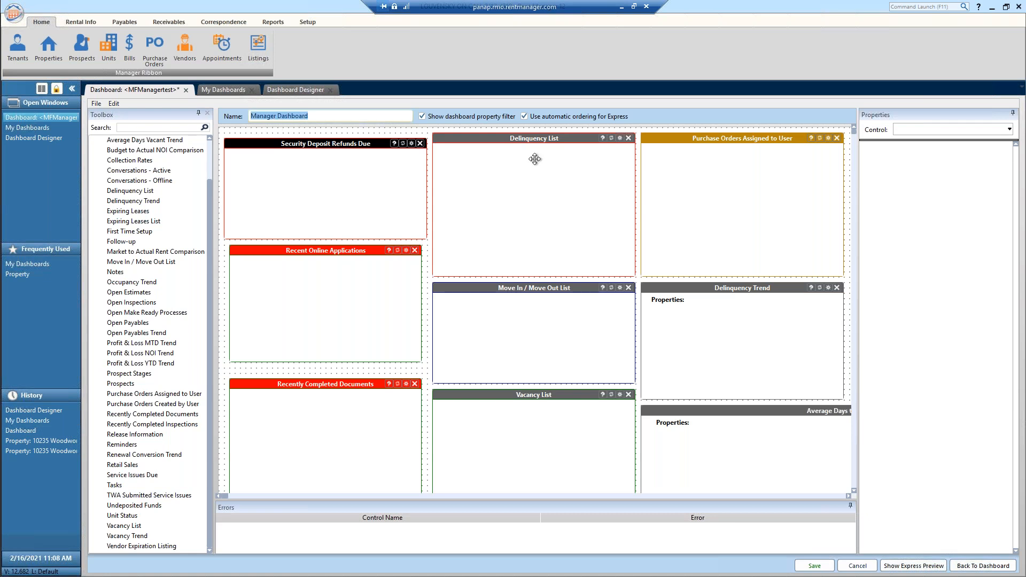
pyautogui.write("Megan's")
pyautogui.click(821, 567)
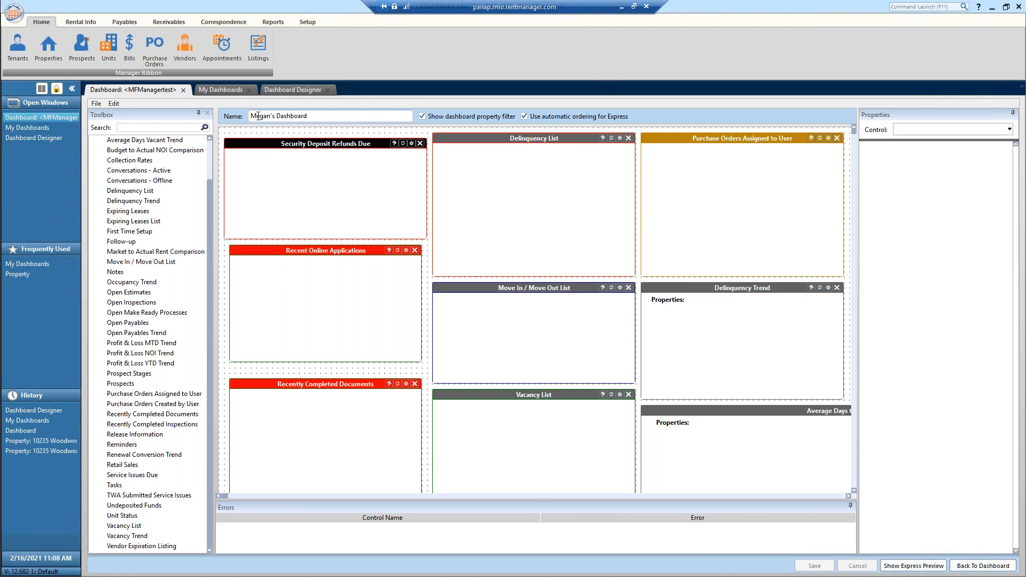
pyautogui.click(984, 568)
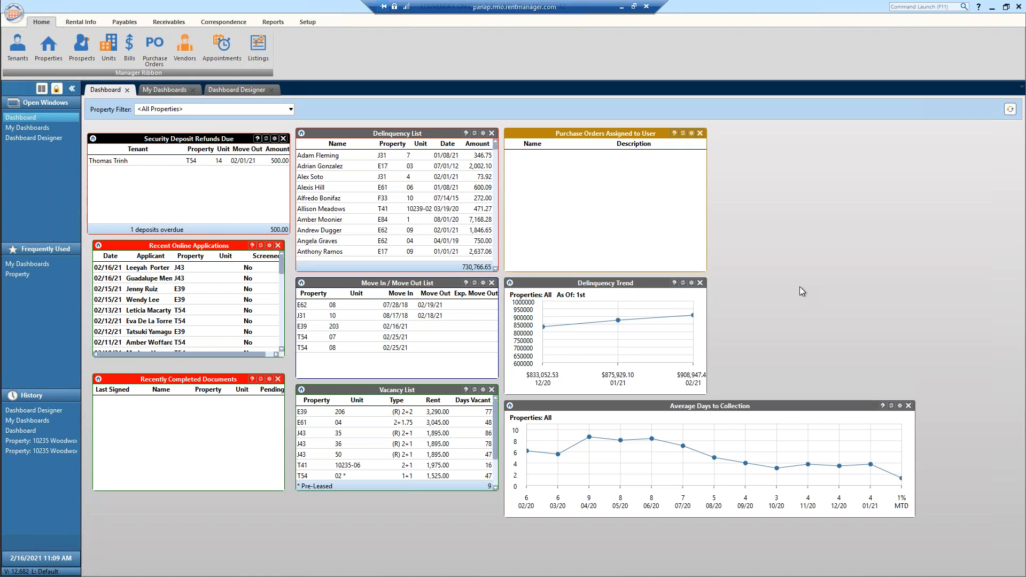
# - Revert the customized dashboard to the assigned dashboard
pyautogui.rightClick(784, 204)
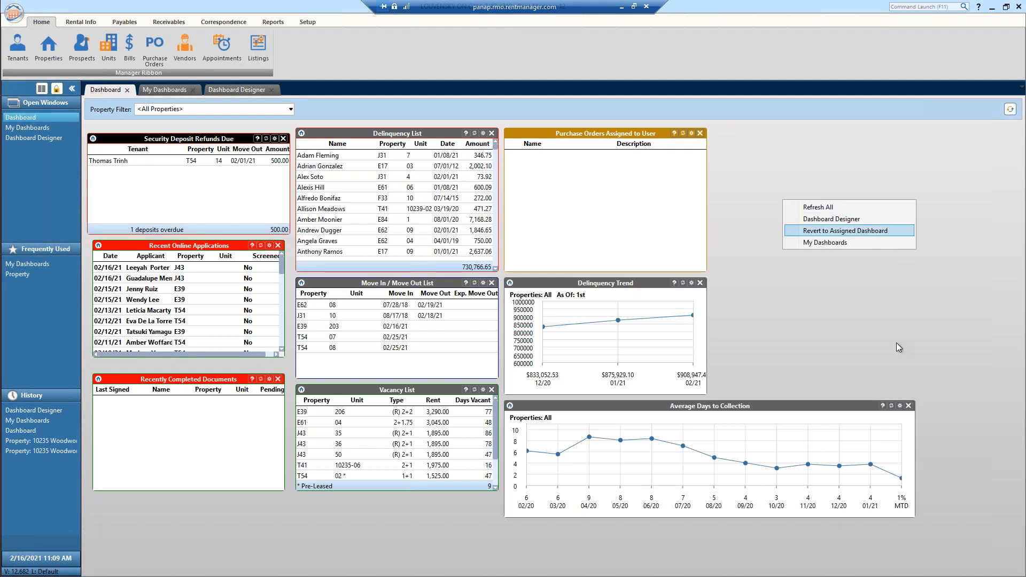
pyautogui.click(883, 233)
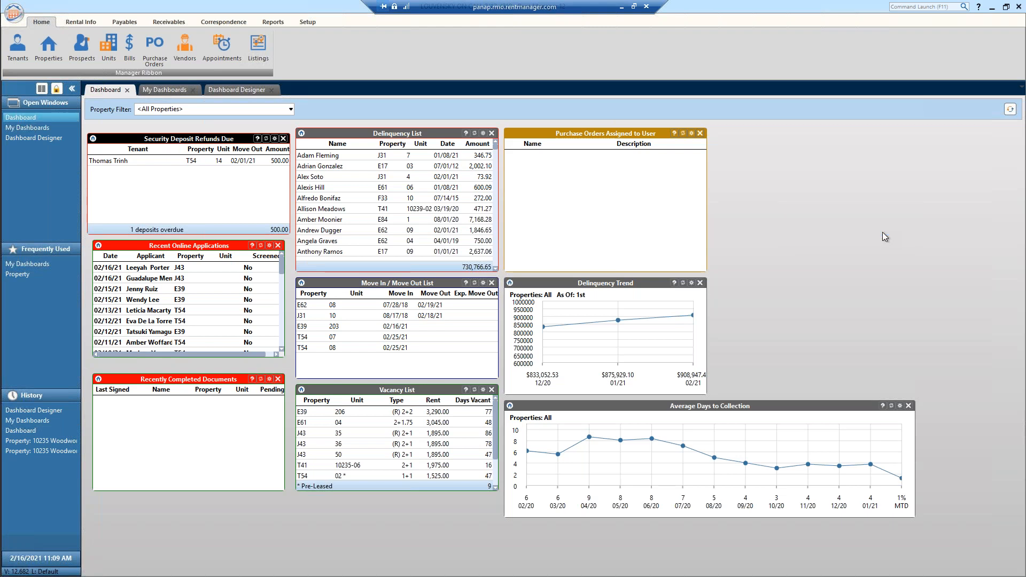
# - Confirm the return to the assigned dashboard and filter it by the Modera property
pyautogui.click(566, 316)
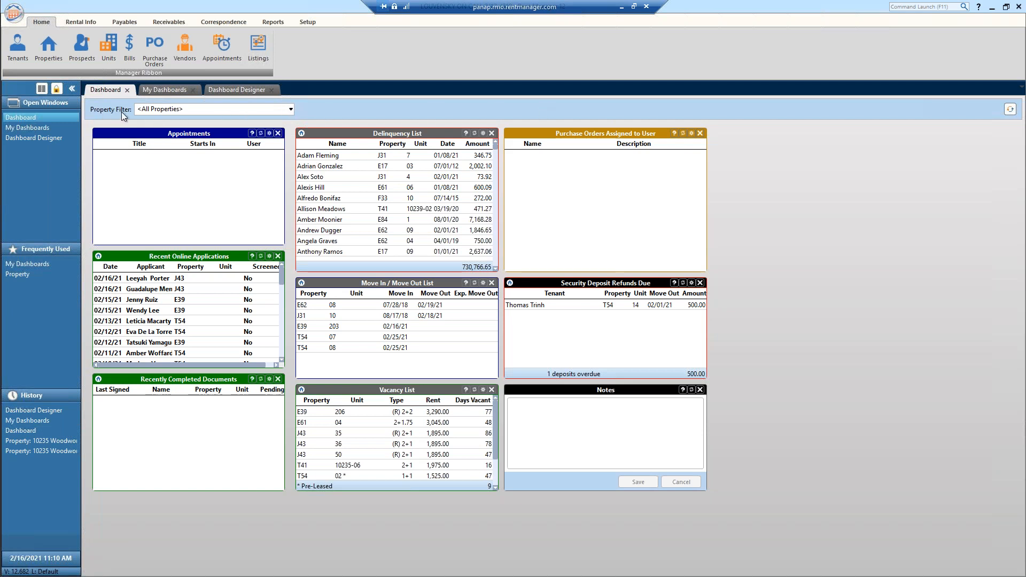
pyautogui.click(280, 113)
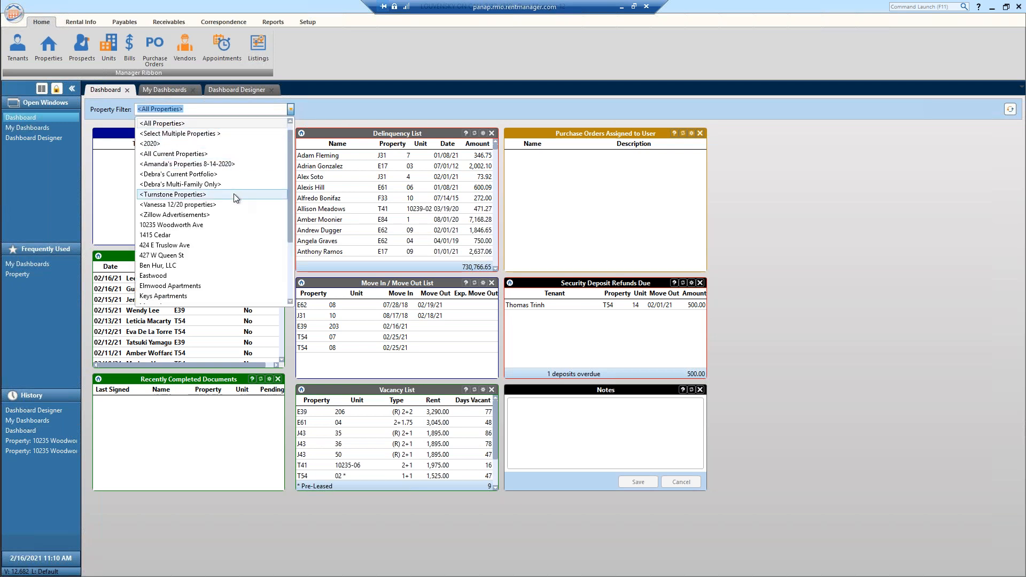
pyautogui.scroll(-3, 234, 193)
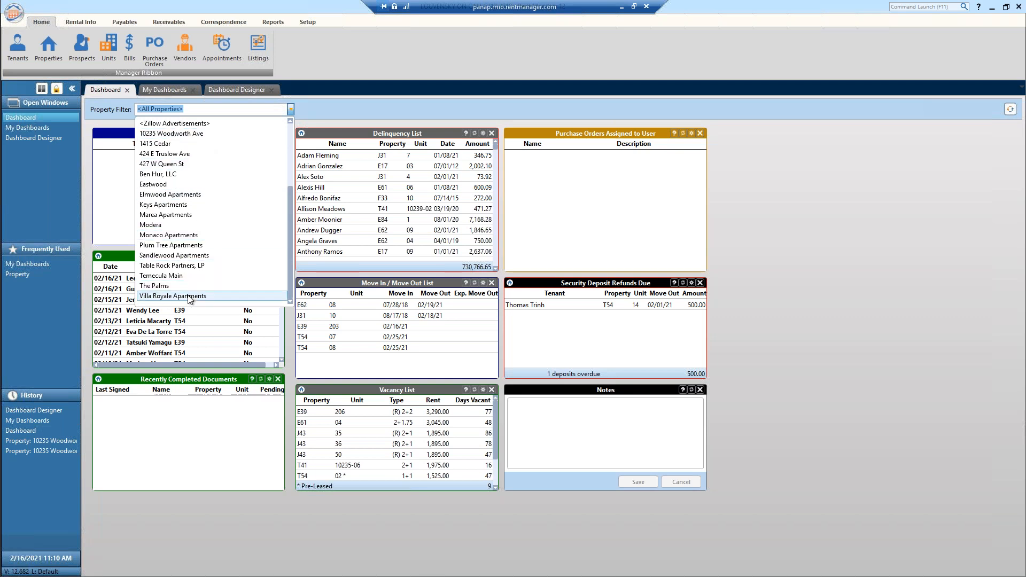
pyautogui.click(192, 224)
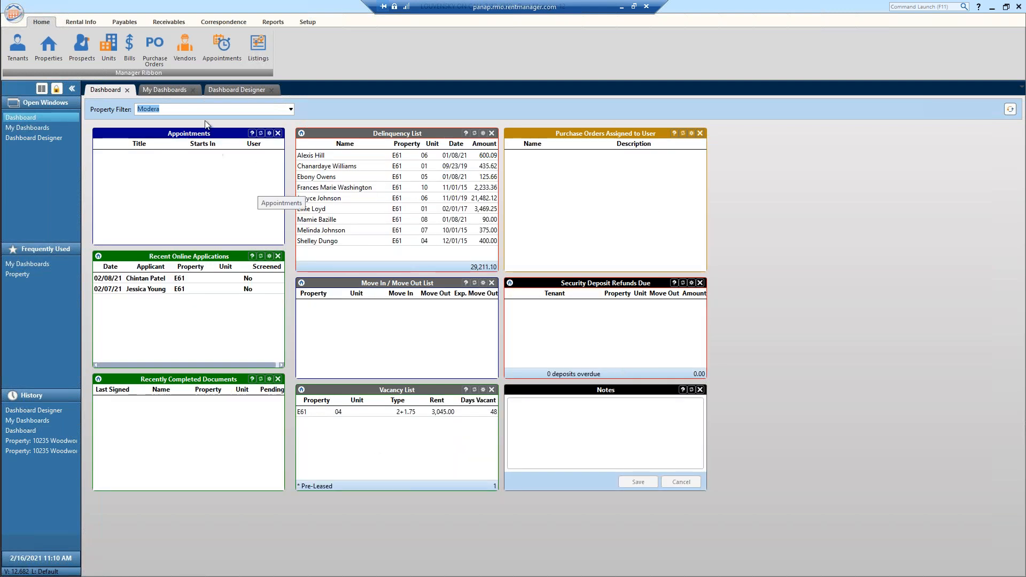
# - Set the dashboard's property filter to multiple properties, including only Eastwood and Modera
pyautogui.click(221, 108)
pyautogui.scroll(4, 201, 214)
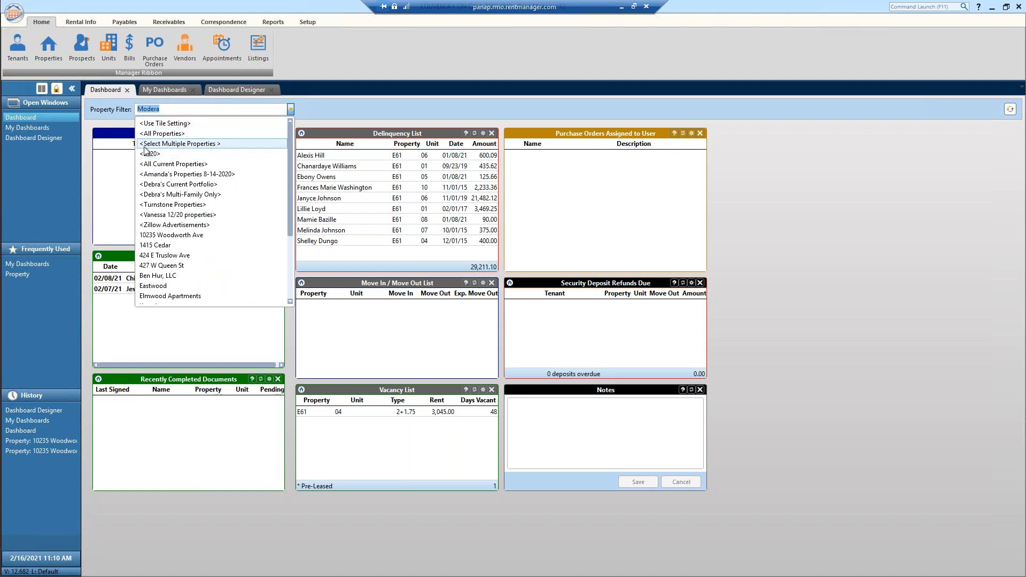
pyautogui.click(192, 146)
pyautogui.click(392, 171)
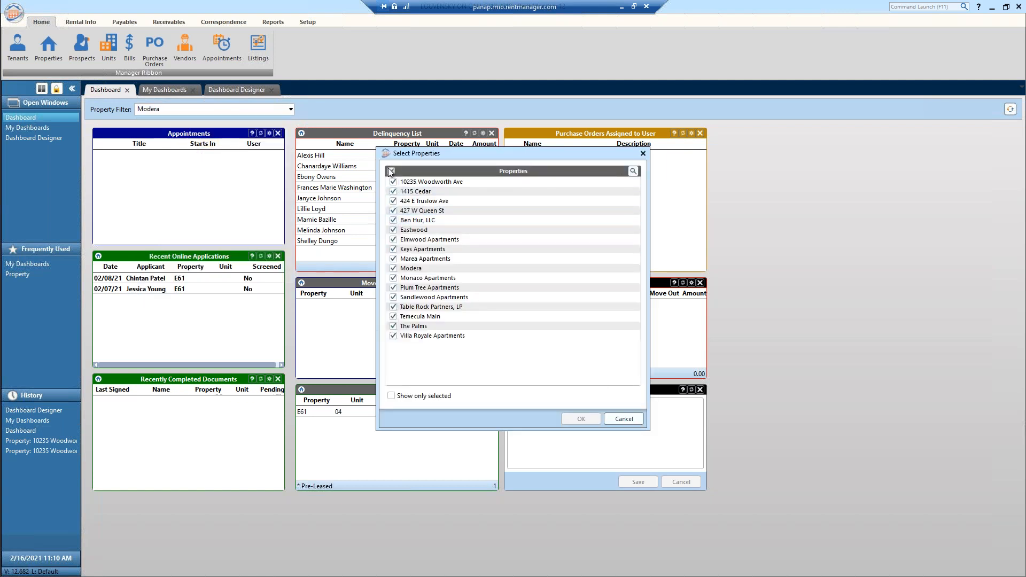
pyautogui.click(394, 230)
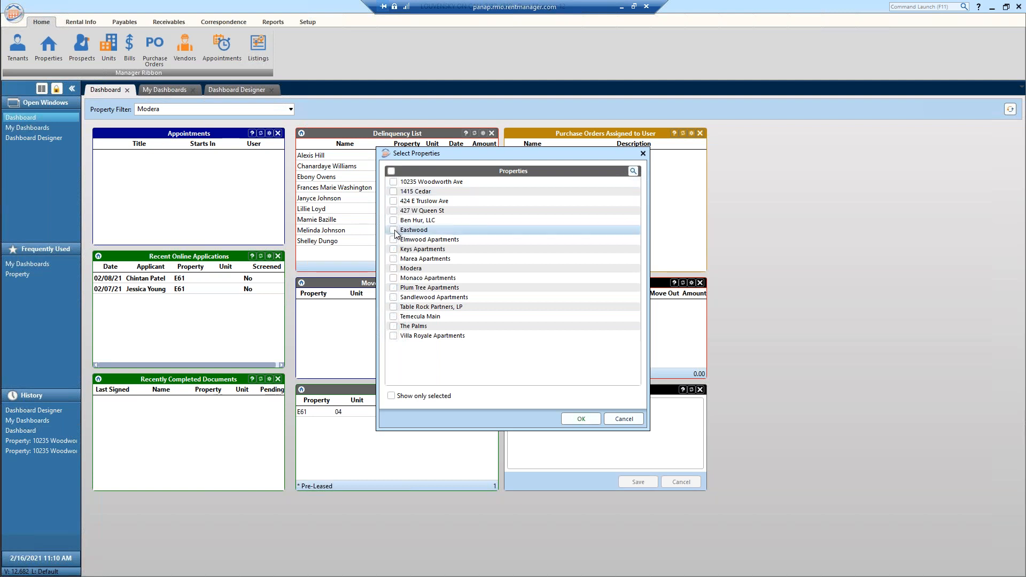
pyautogui.click(393, 268)
pyautogui.click(581, 419)
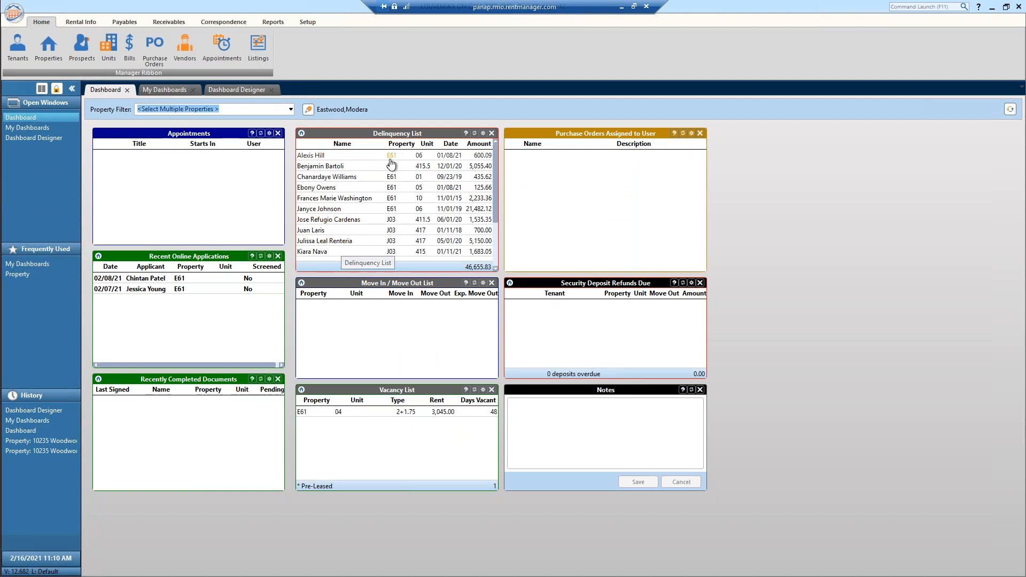
# - Look through the available property filter choices and reset the dashboard's filter to All Properties
pyautogui.click(275, 113)
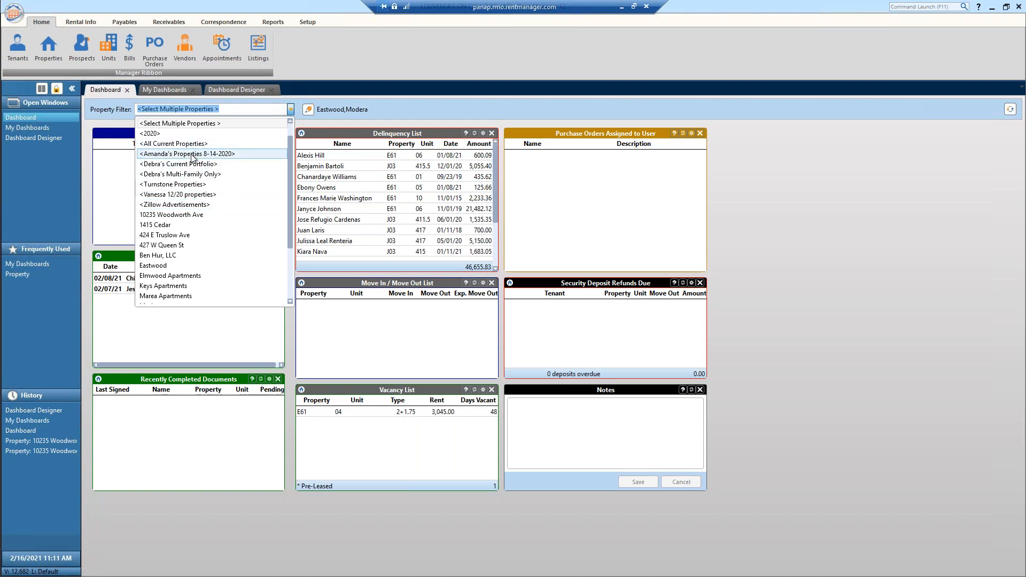
pyautogui.scroll(-3, 192, 166)
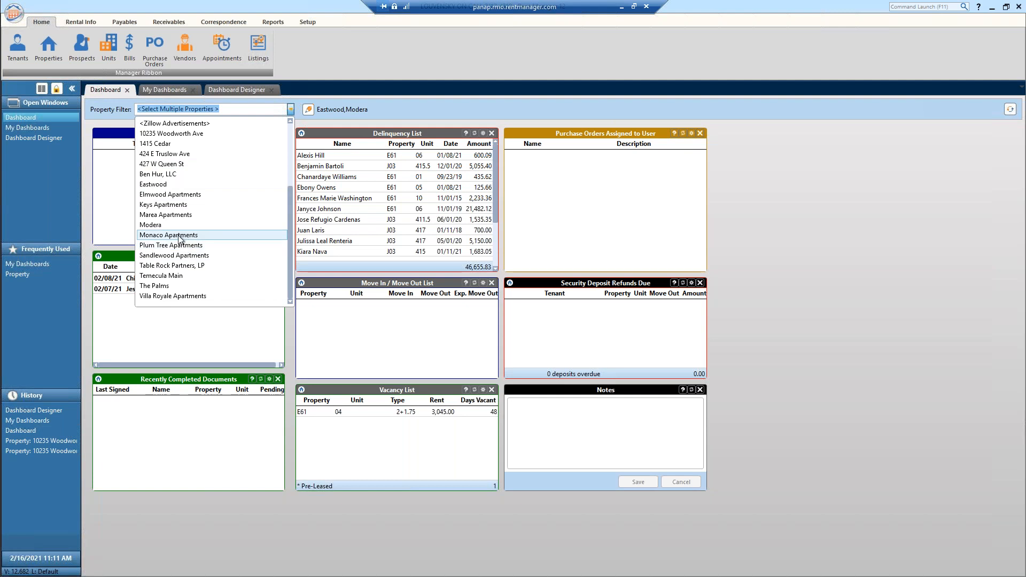
pyautogui.scroll(3, 194, 217)
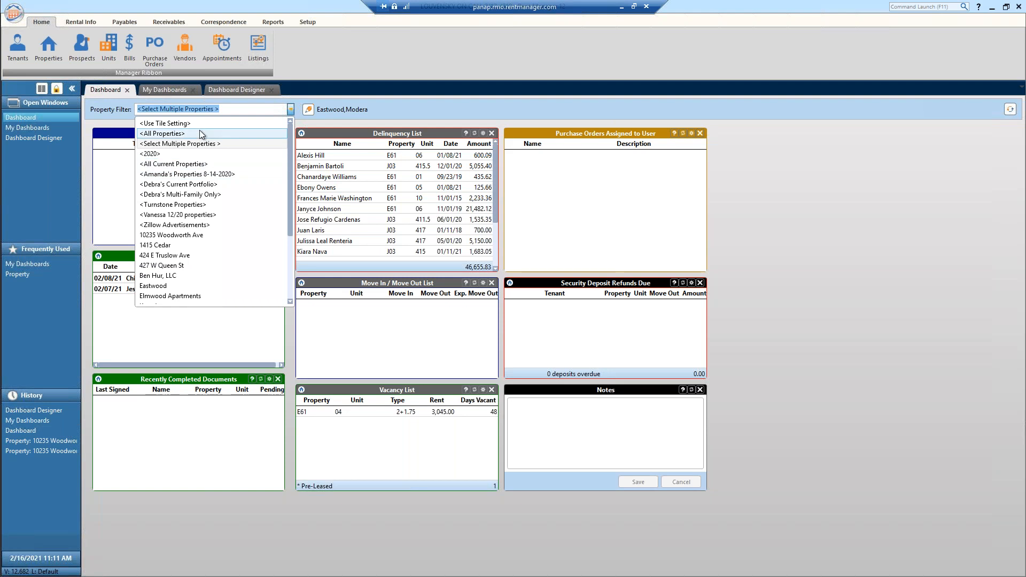
pyautogui.scroll(-4, 209, 213)
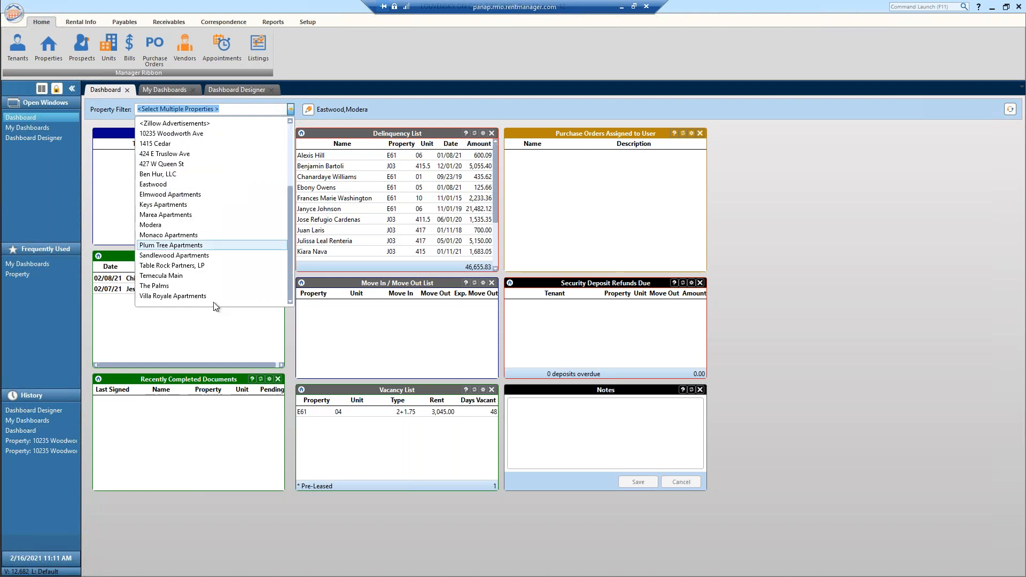
pyautogui.click(429, 103)
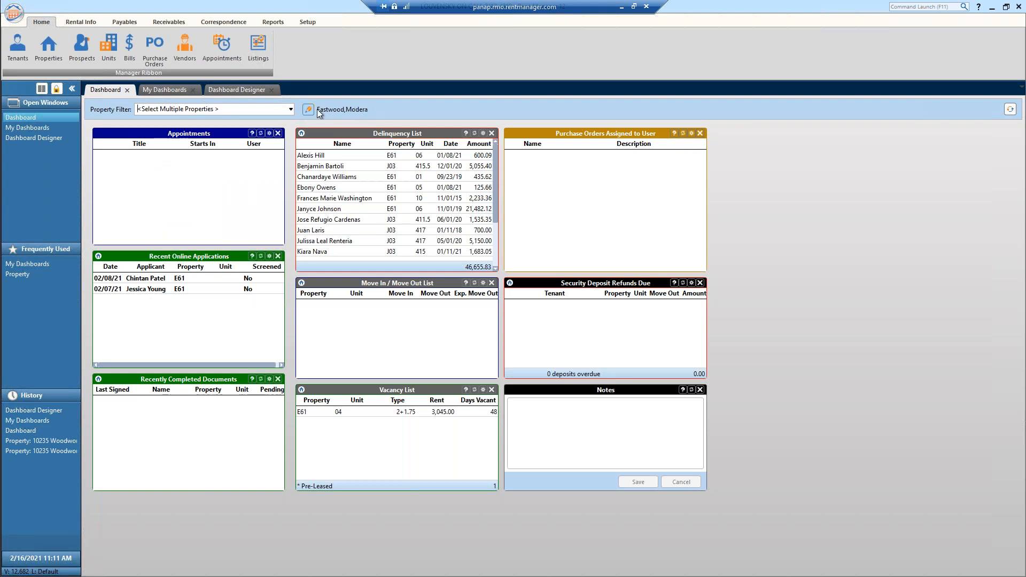
pyautogui.click(283, 110)
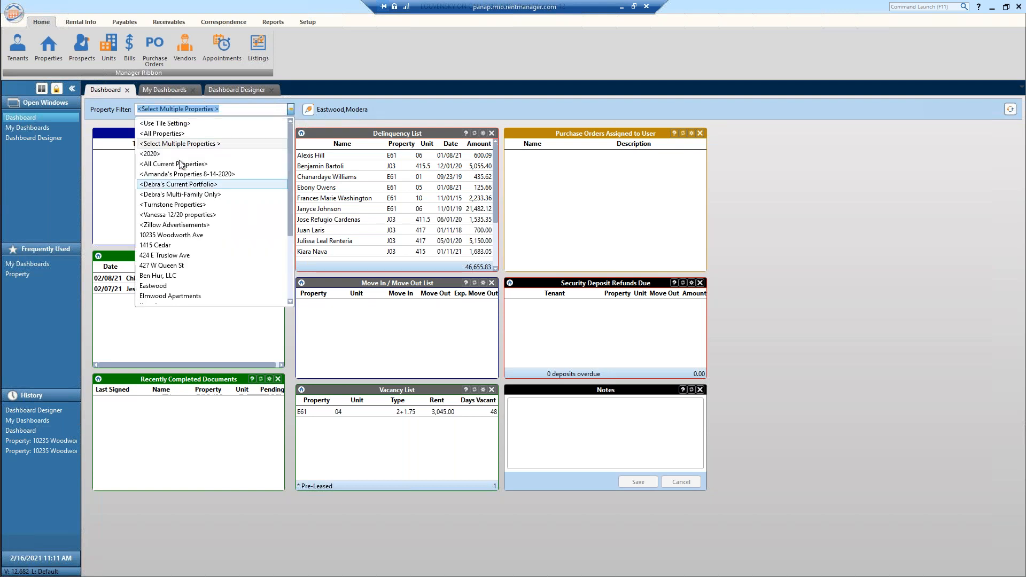
pyautogui.click(183, 133)
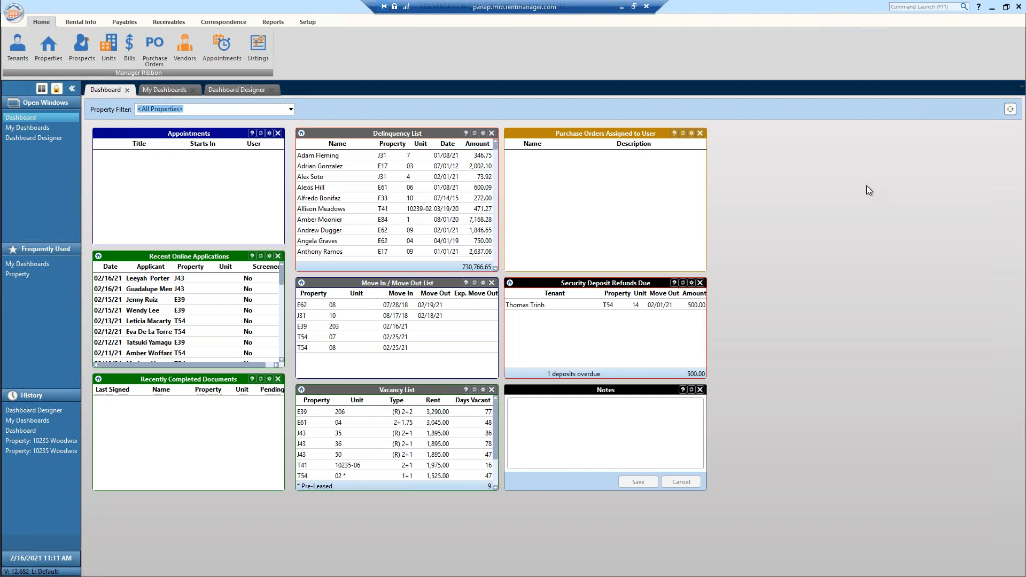
# - Switch the dashboard's property filter to Use Tile Setting
pyautogui.click(256, 108)
pyautogui.scroll(1, 223, 214)
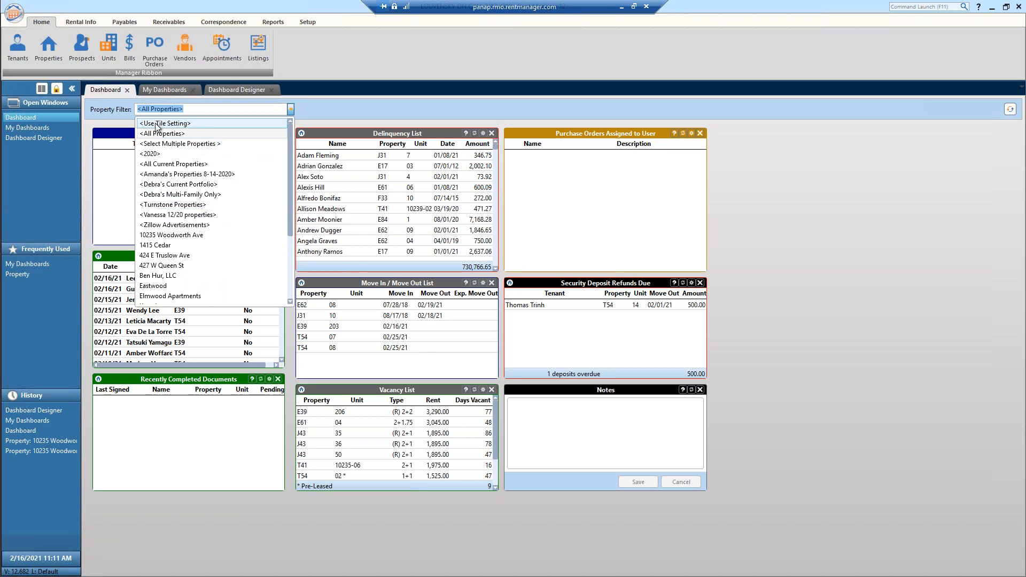
pyautogui.click(204, 123)
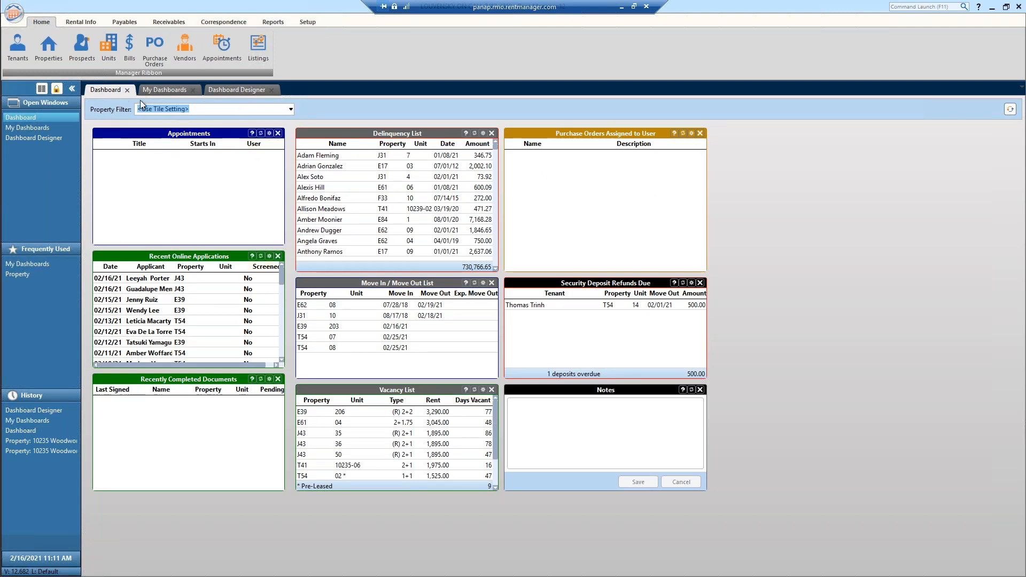
pyautogui.click(214, 111)
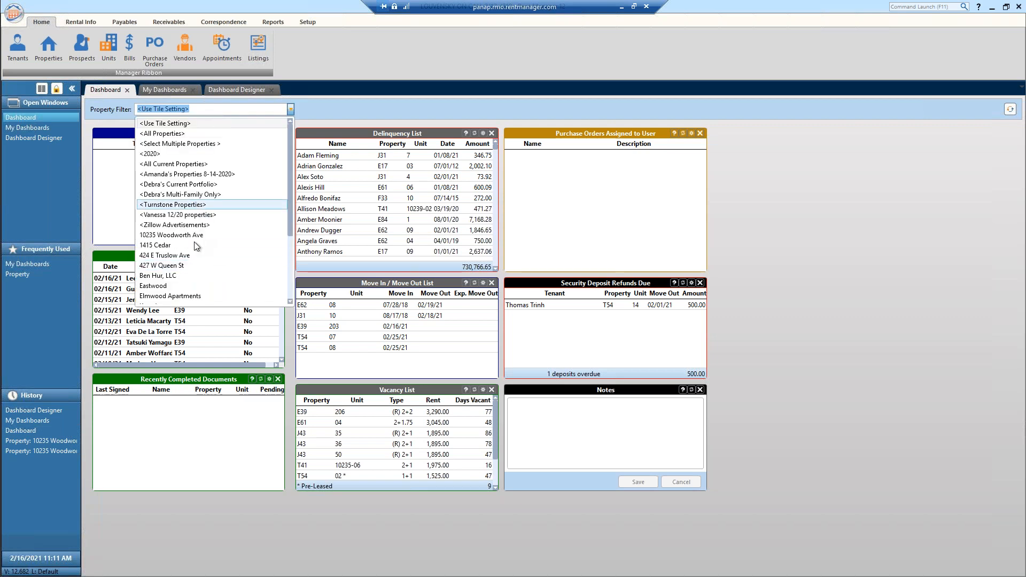
pyautogui.click(354, 109)
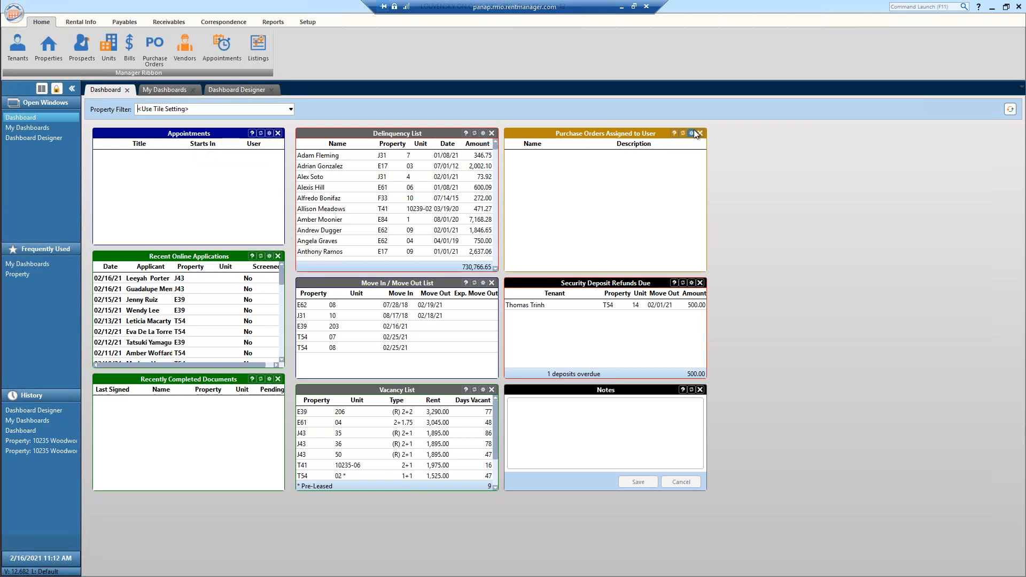
# - Set the Recent Online Applications tile's data filters to 90 days and the Keys Apartments property, and save them
pyautogui.click(269, 256)
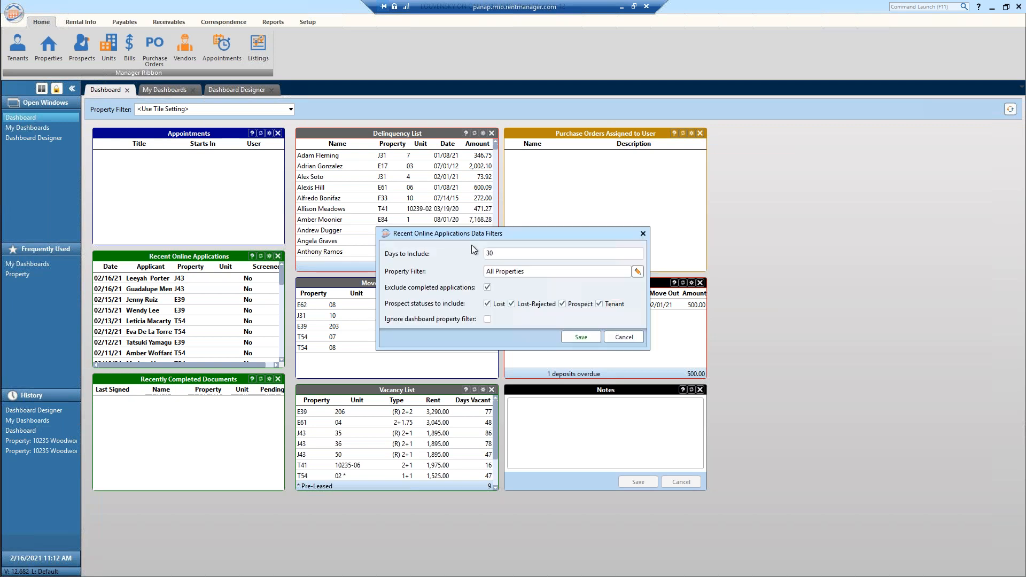
pyautogui.doubleClick(542, 254)
pyautogui.click(640, 272)
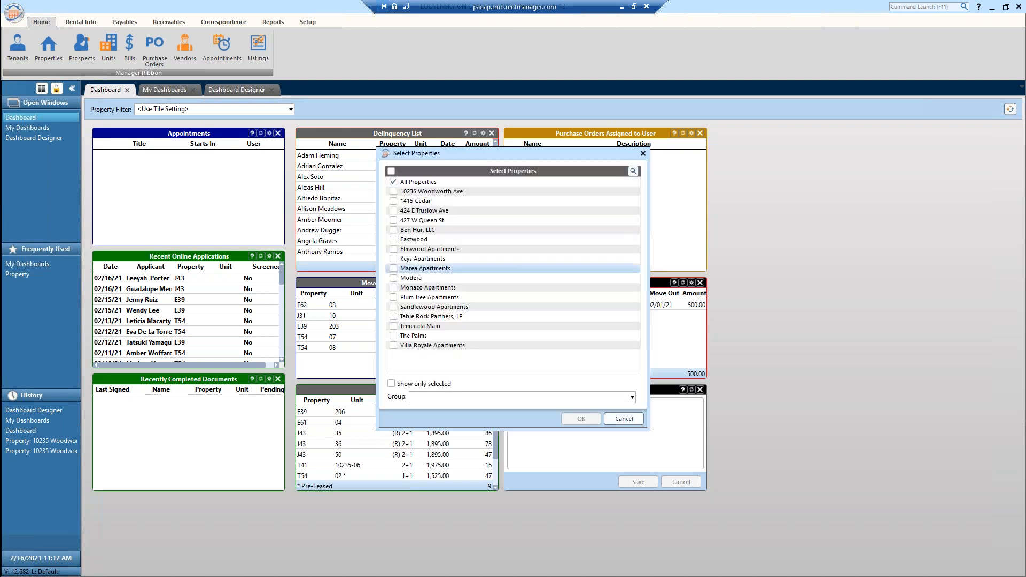
pyautogui.click(401, 261)
pyautogui.click(581, 419)
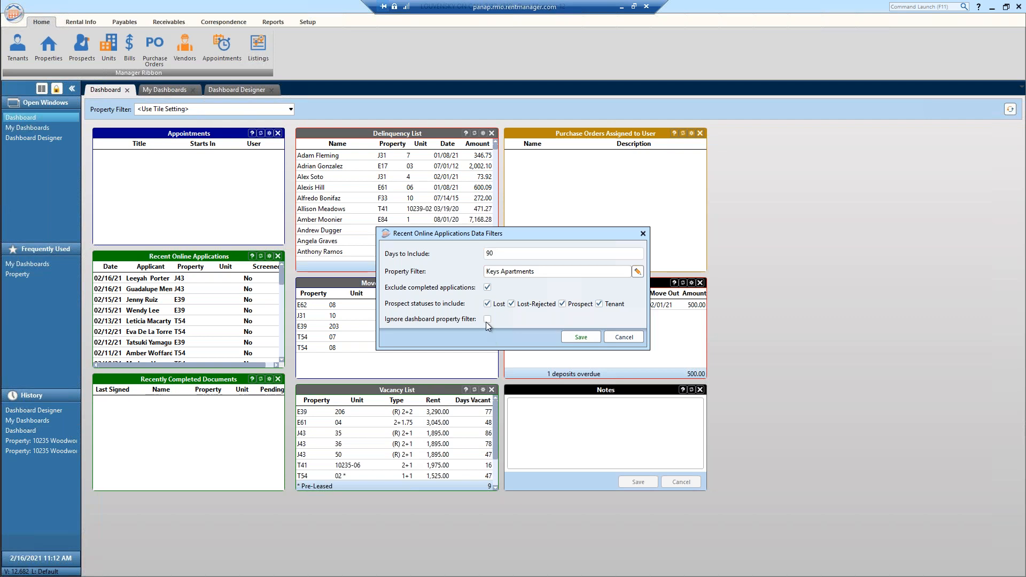
pyautogui.click(581, 337)
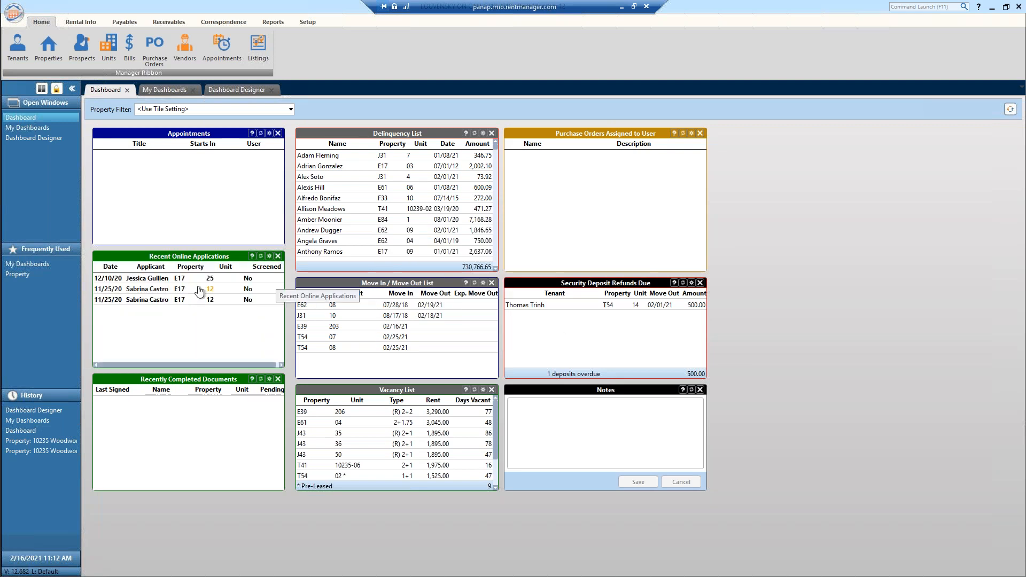
# - Set the property filter of the whole dashboard to All Properties
pyautogui.click(205, 110)
pyautogui.click(263, 132)
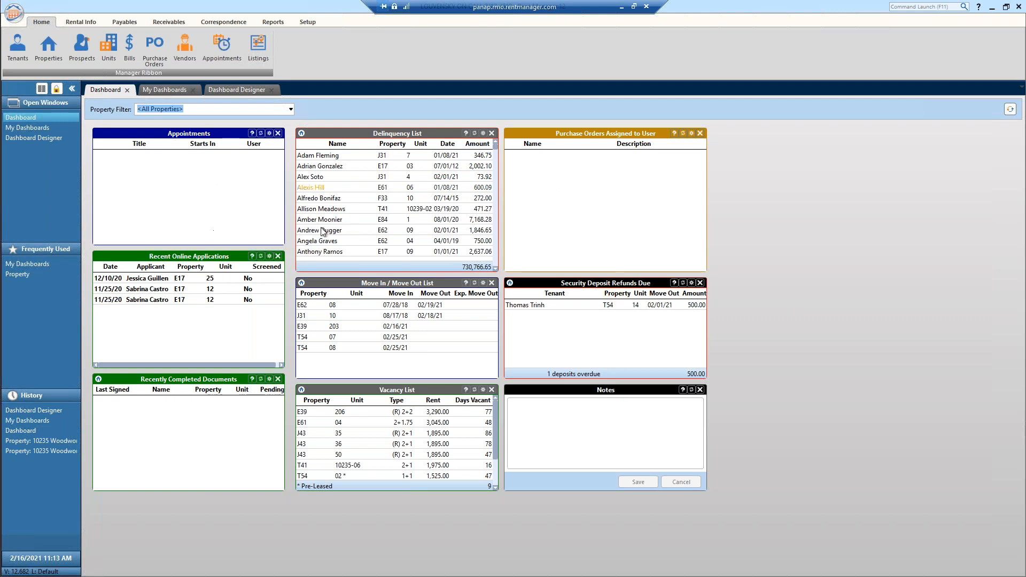
pyautogui.click(230, 110)
pyautogui.scroll(1, 212, 139)
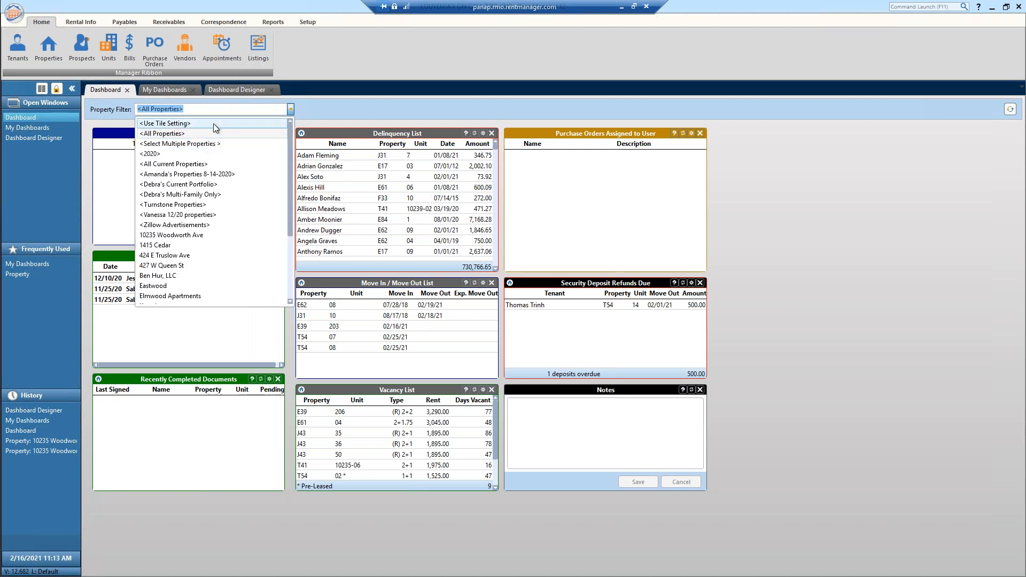
pyautogui.click(815, 297)
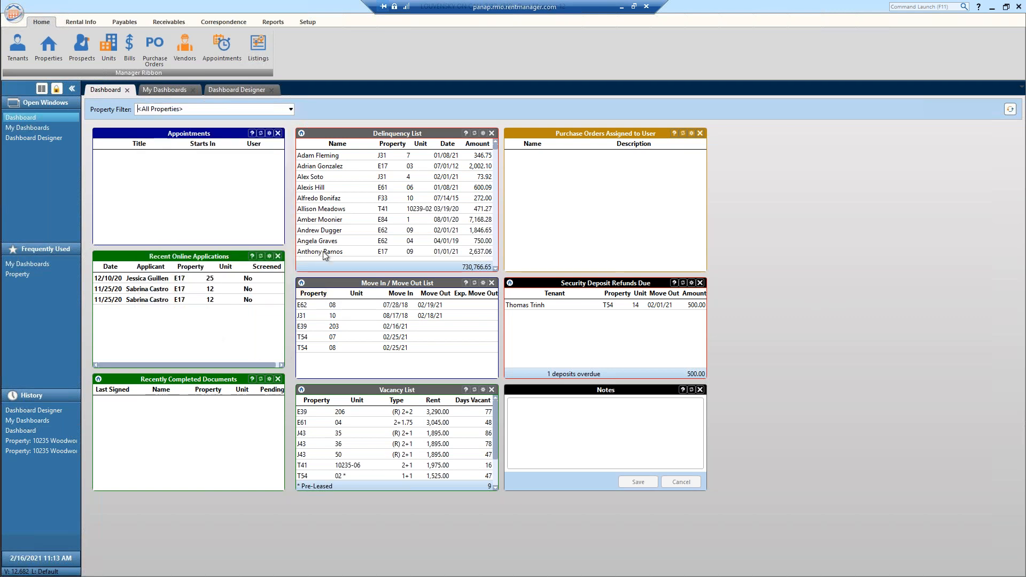
# - In the Delinquency List tile's data filters, set the days to include to 30 and the property to Temecula Main
pyautogui.click(484, 134)
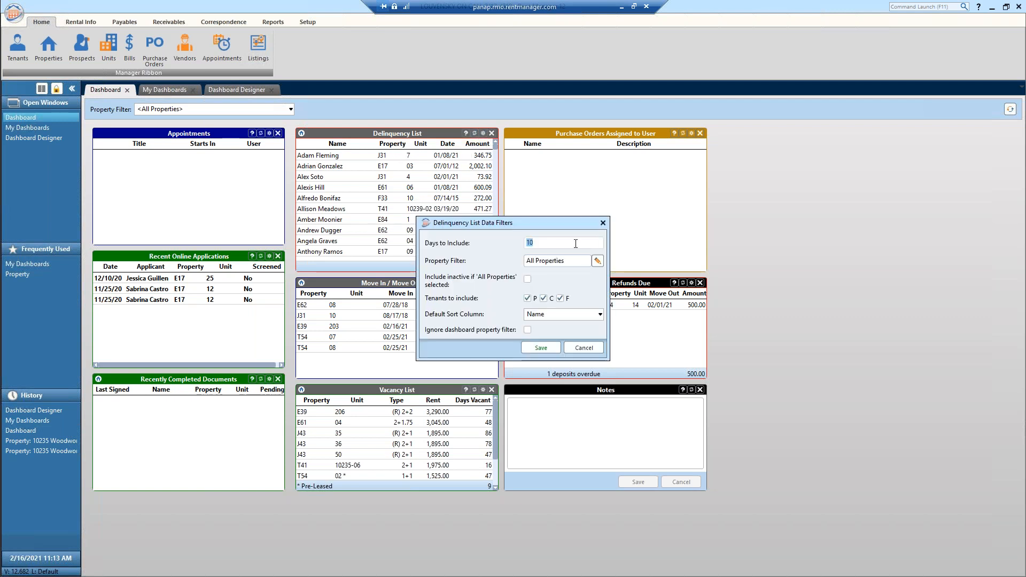
pyautogui.press('BackSpace')
pyautogui.write('3')
pyautogui.click(533, 243)
pyautogui.click(598, 260)
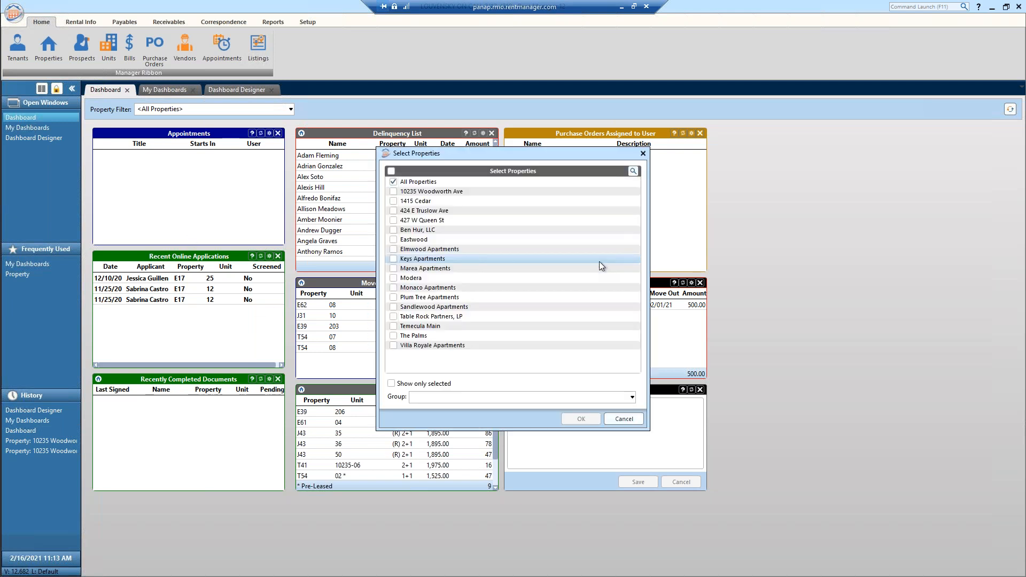
pyautogui.click(394, 326)
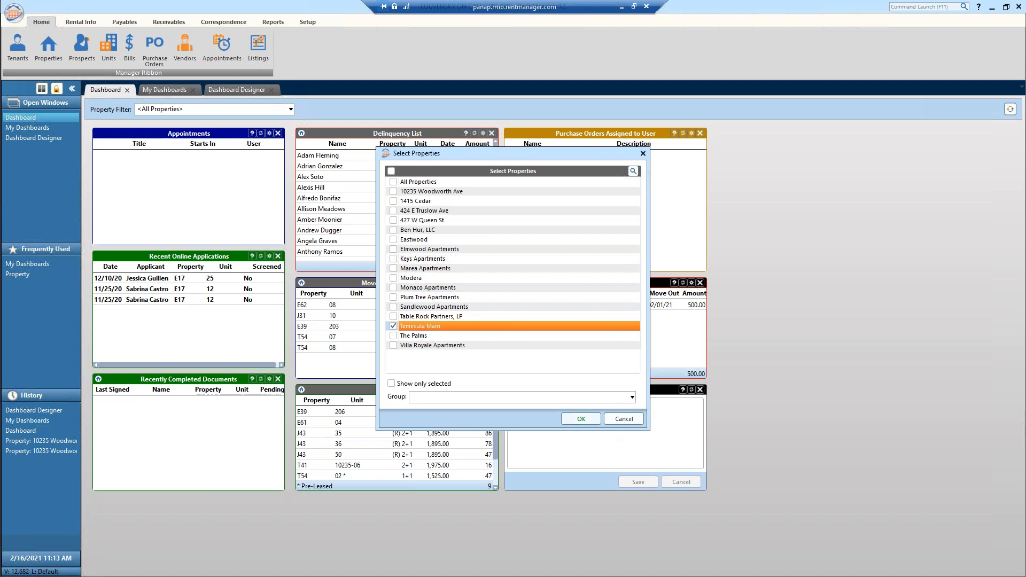
pyautogui.click(582, 419)
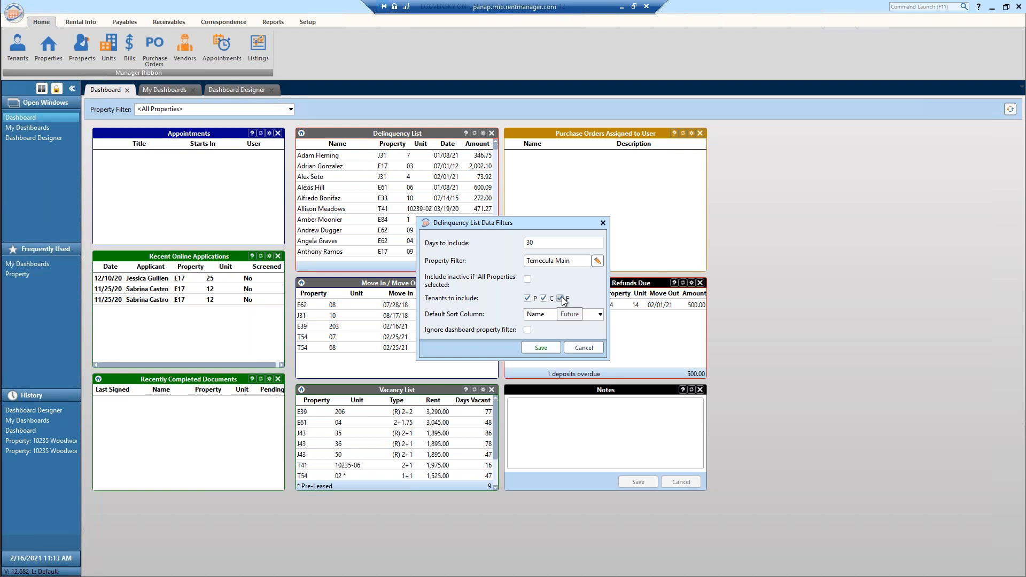
# - Exclude P tenants from the Delinquency List, make it ignore the dashboard property filter, and save its data filters
pyautogui.click(528, 299)
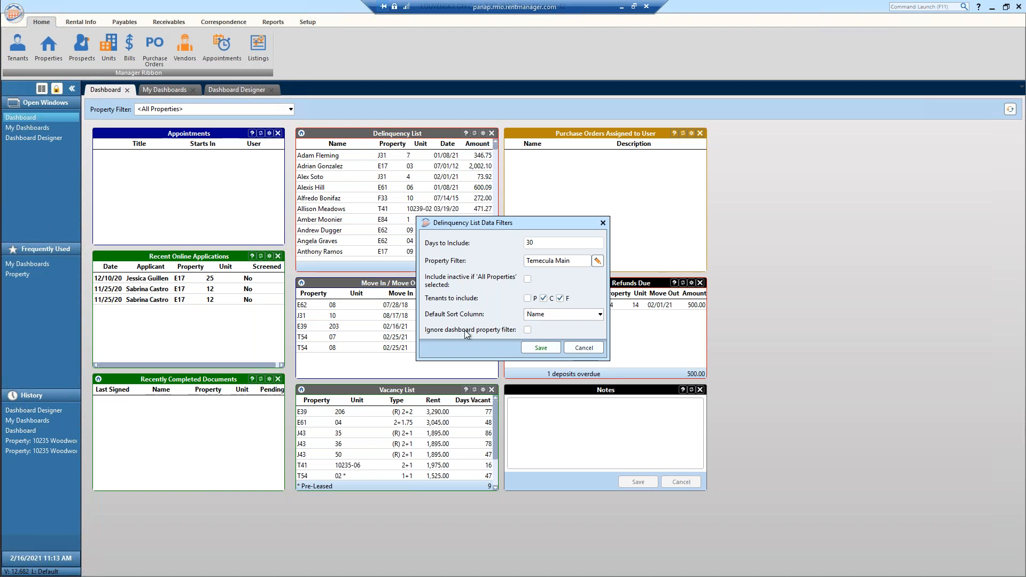
pyautogui.click(575, 313)
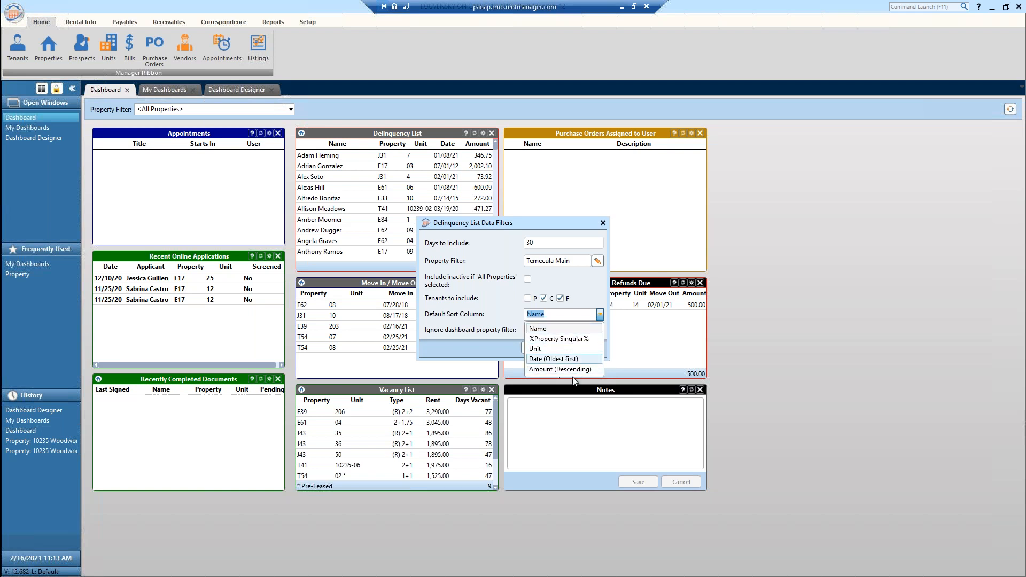
pyautogui.click(588, 297)
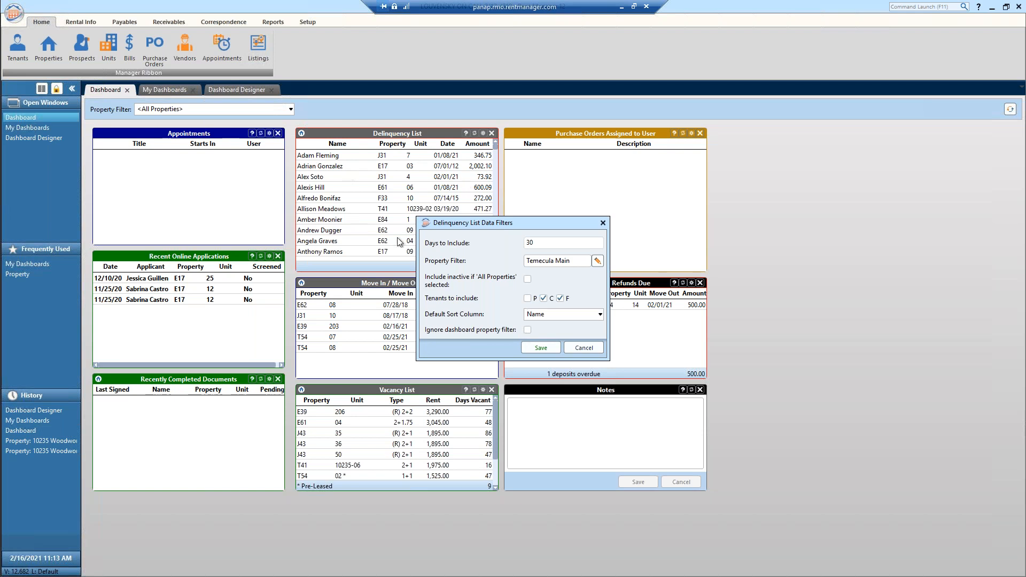
pyautogui.click(528, 330)
pyautogui.click(540, 348)
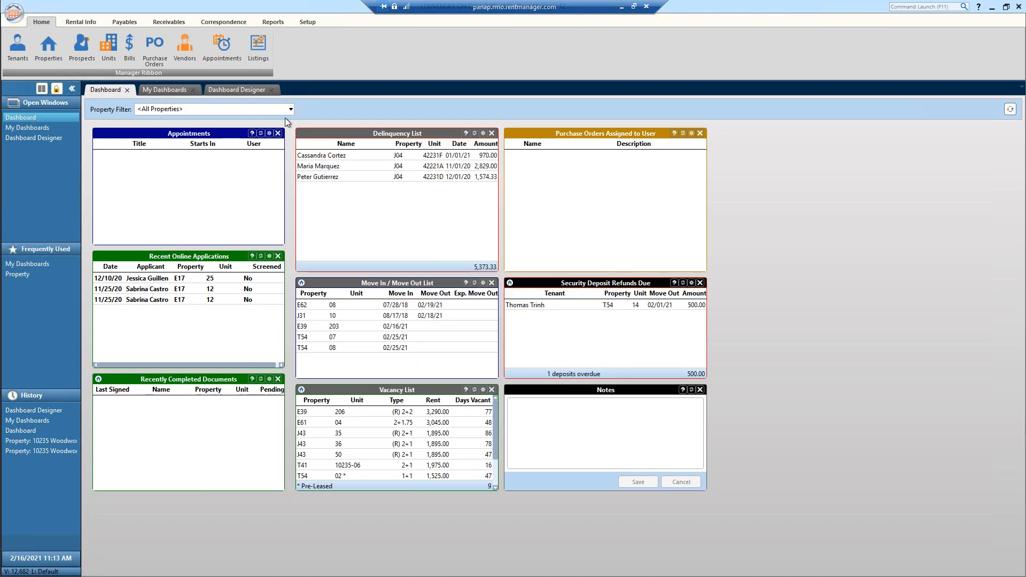
# - Save the Recent Online Applications tile's data filters again with their existing settings and refresh the whole dashboard
pyautogui.click(269, 257)
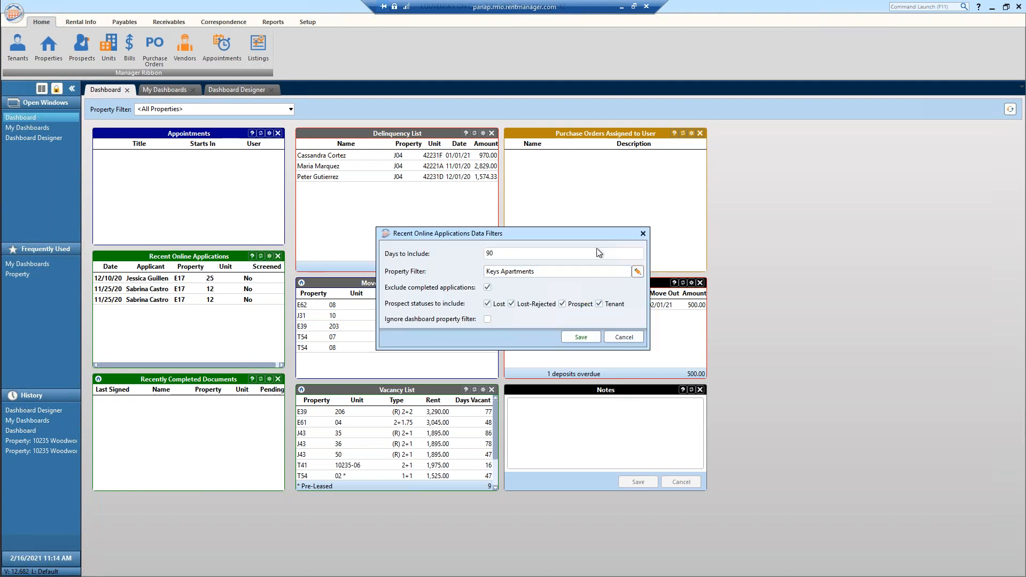
pyautogui.click(583, 337)
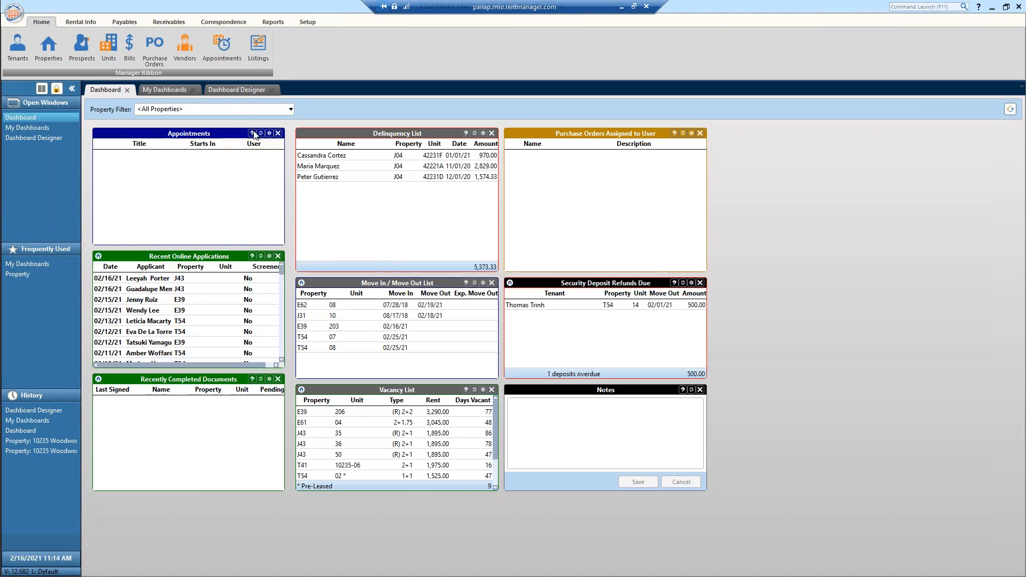
pyautogui.click(1010, 111)
# - Review the Delinquency List tile's data filters, including whether it ignores the dashboard property filter, and leave them without saving
pyautogui.click(483, 134)
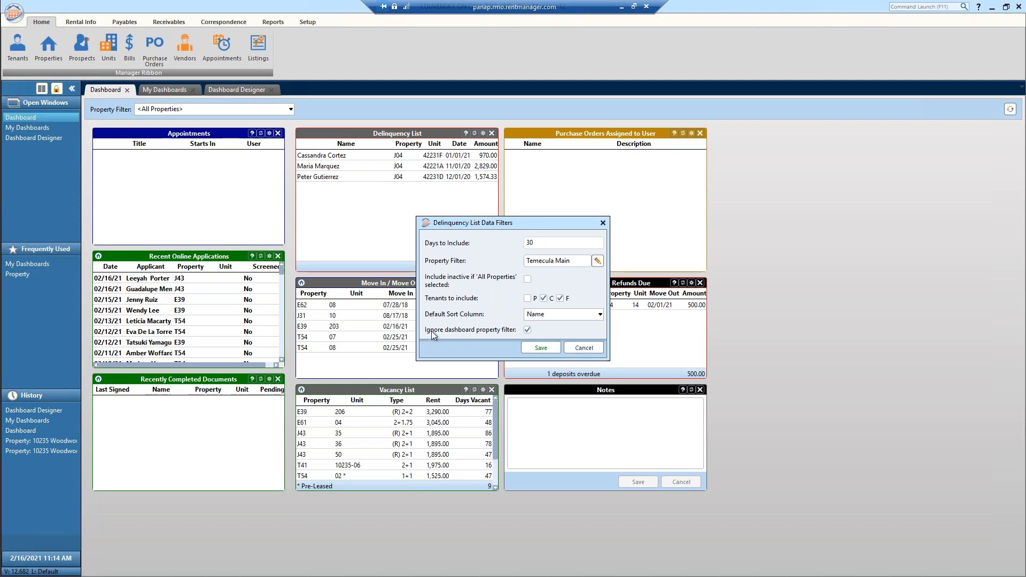
pyautogui.click(583, 347)
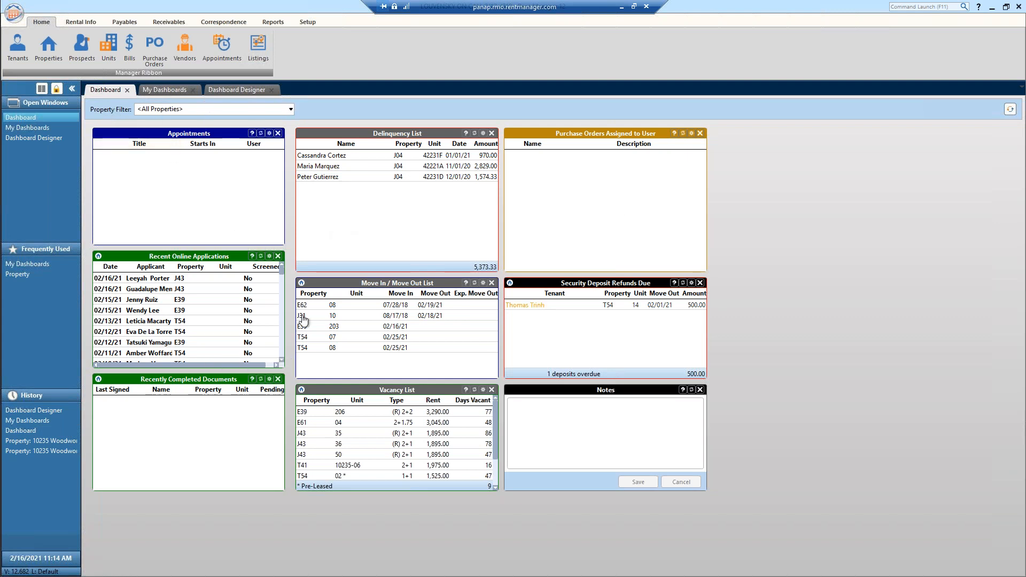
# - Add a Delinquency Trend tile to the Manager Dashboard in the Dashboard Designer
pyautogui.rightClick(862, 228)
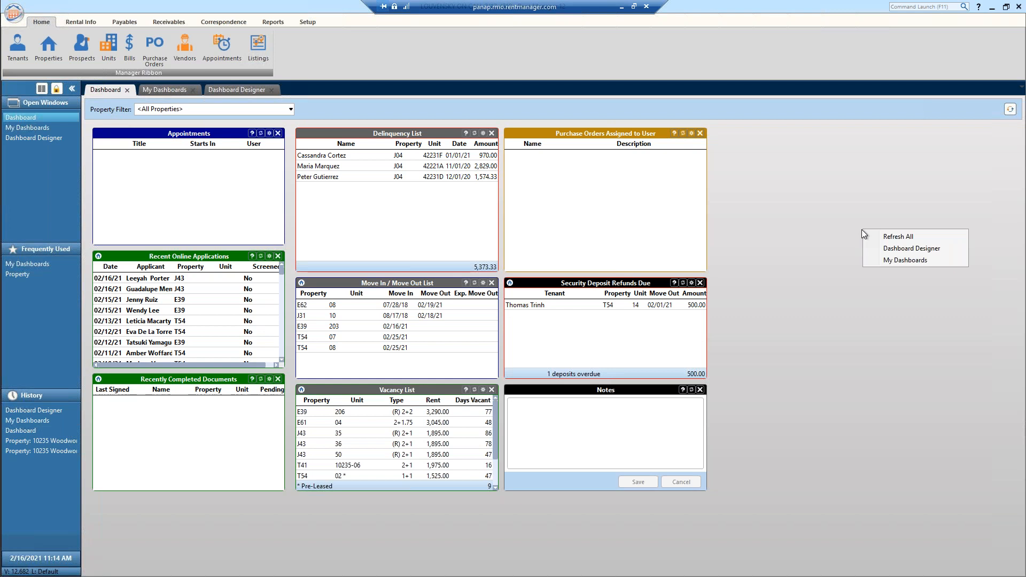
pyautogui.click(902, 249)
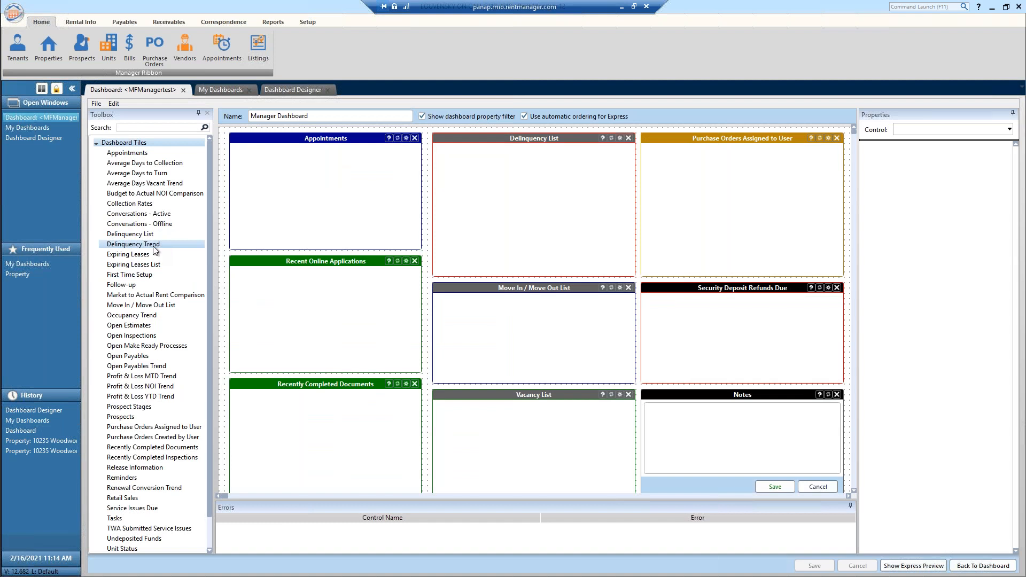
pyautogui.doubleClick(154, 246)
pyautogui.moveTo(277, 176); pyautogui.dragTo(795, 350)
# - Move the Delinquency Trend tile into the empty area beside Security Deposit Refunds Due, at about left 1200 and top 350, and save the dashboard
pyautogui.moveTo(217, 496); pyautogui.dragTo(246, 500)
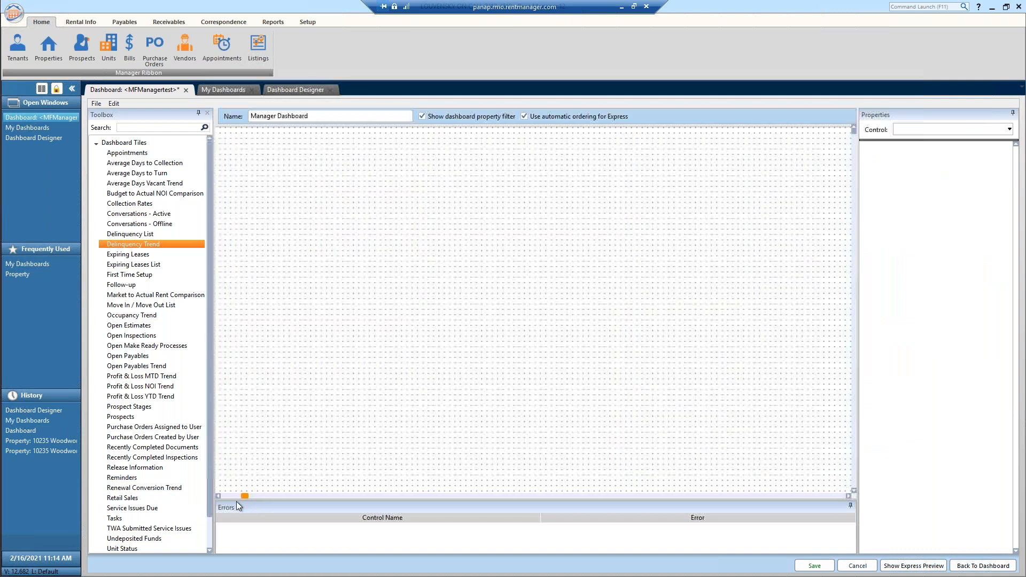
pyautogui.click(850, 497)
pyautogui.rightClick(850, 498)
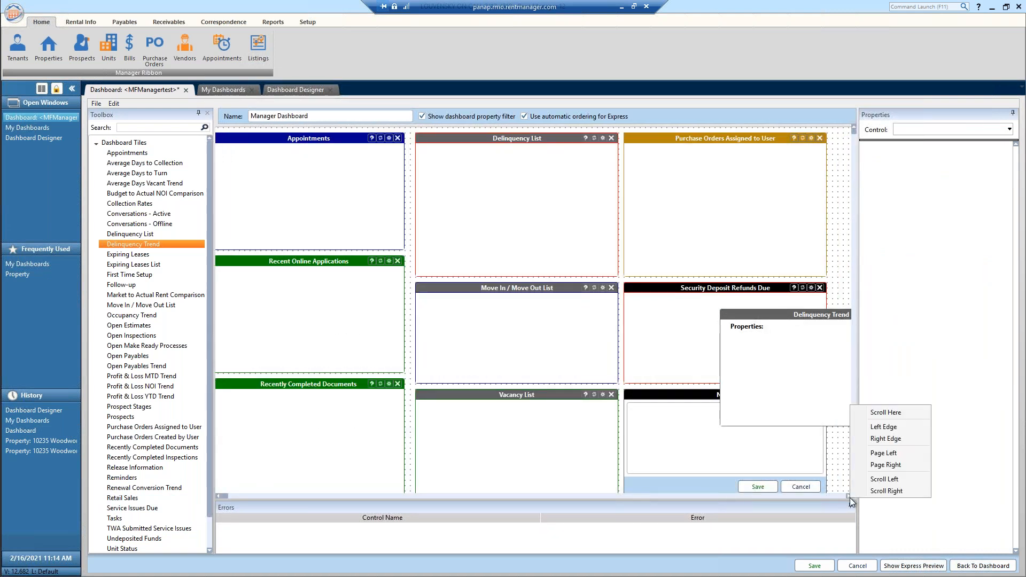
pyautogui.click(861, 464)
pyautogui.moveTo(222, 366); pyautogui.dragTo(451, 372)
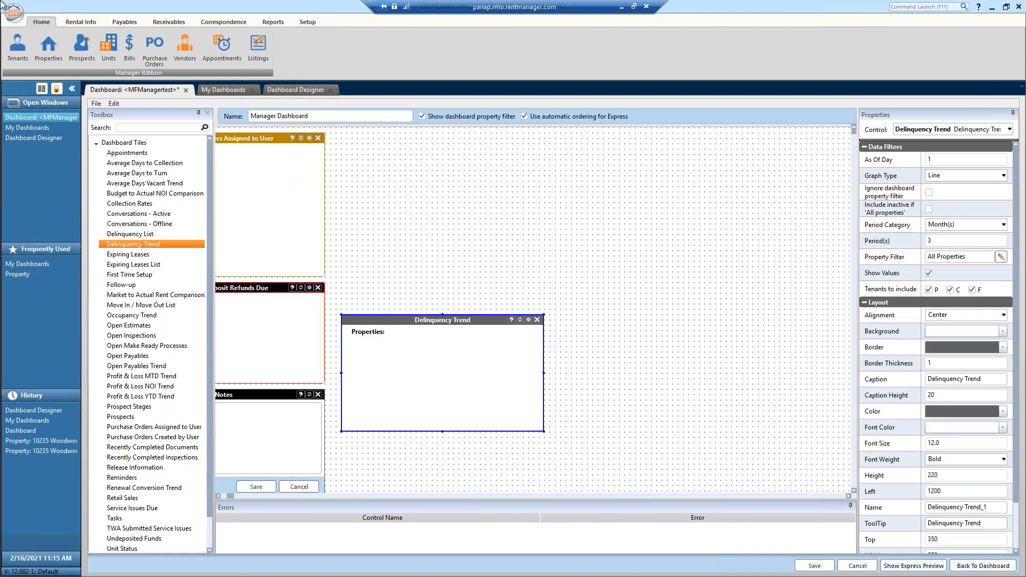
pyautogui.click(700, 406)
pyautogui.click(815, 565)
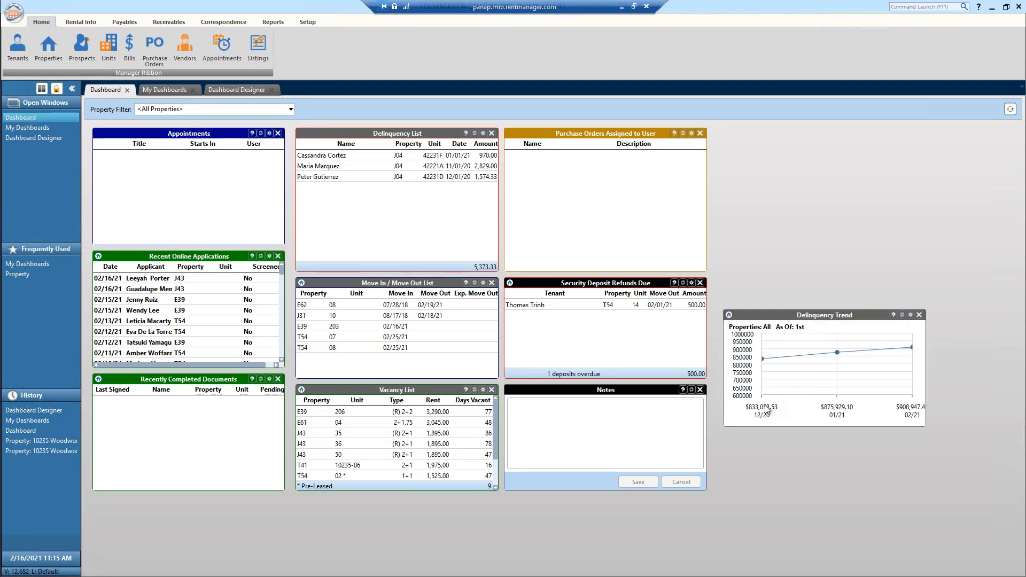
# - In the Delinquency Trend tile's data filters, change the period unit to Year(s)
pyautogui.click(908, 315)
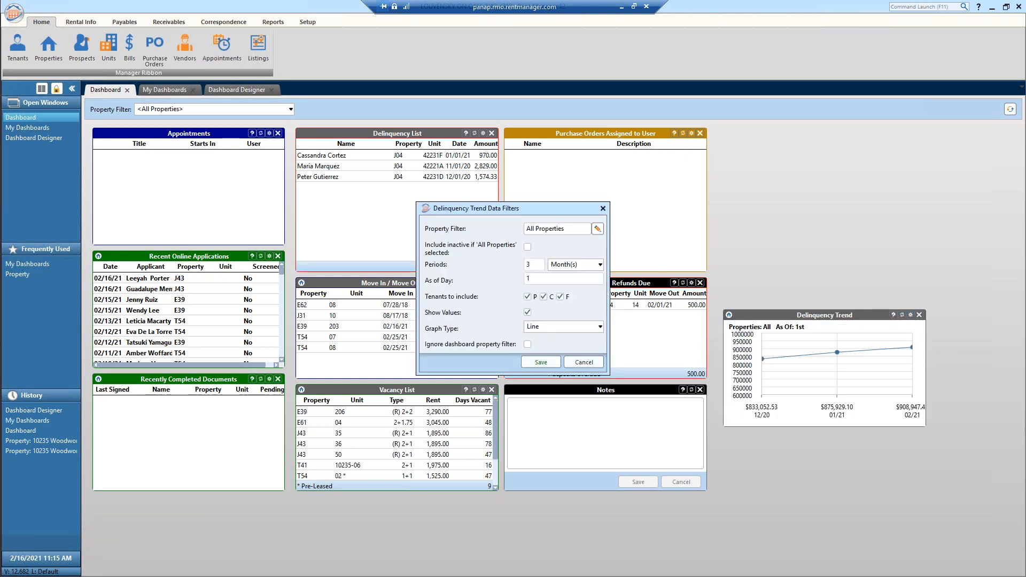
pyautogui.click(599, 265)
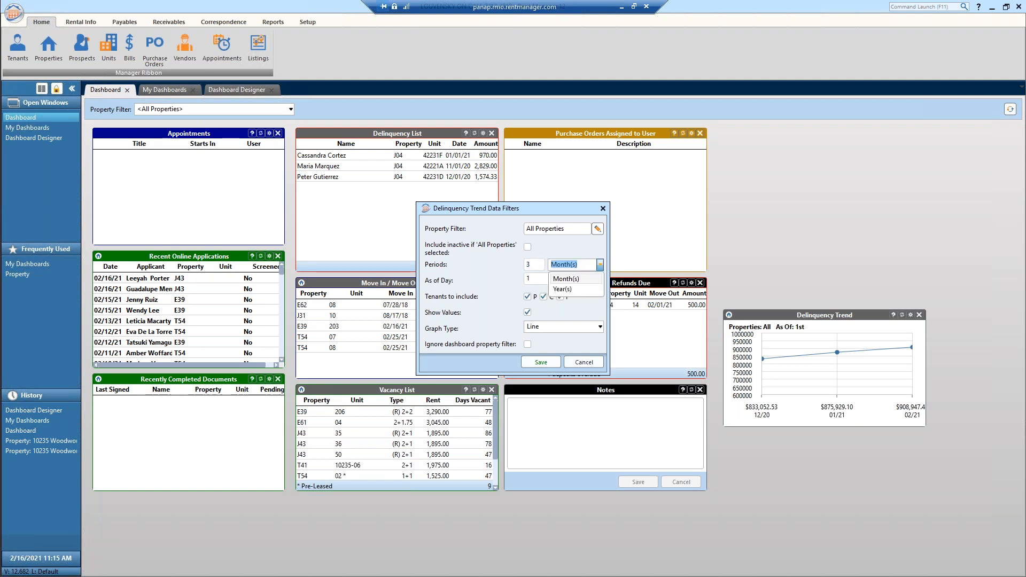
pyautogui.click(570, 283)
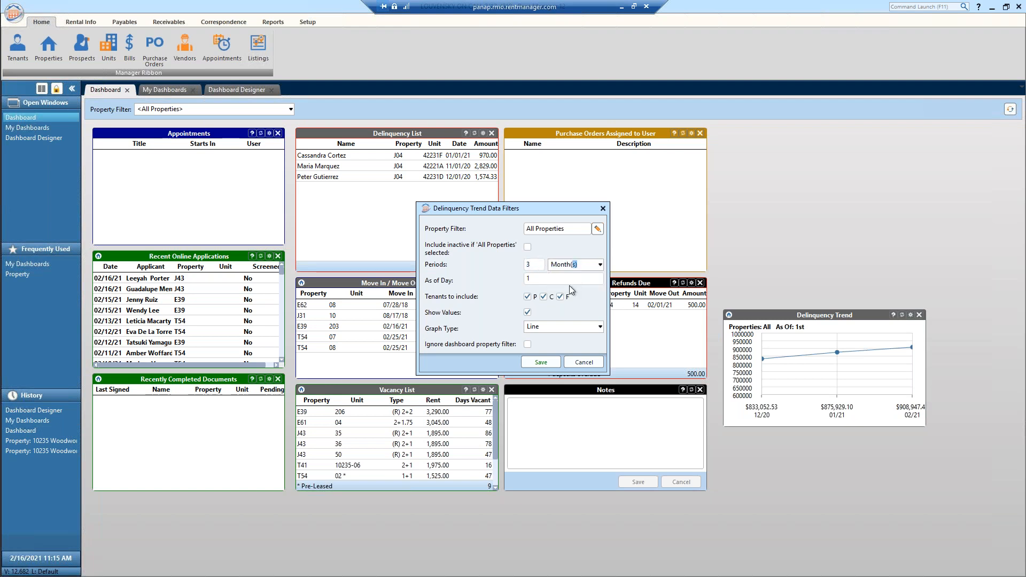
pyautogui.click(600, 266)
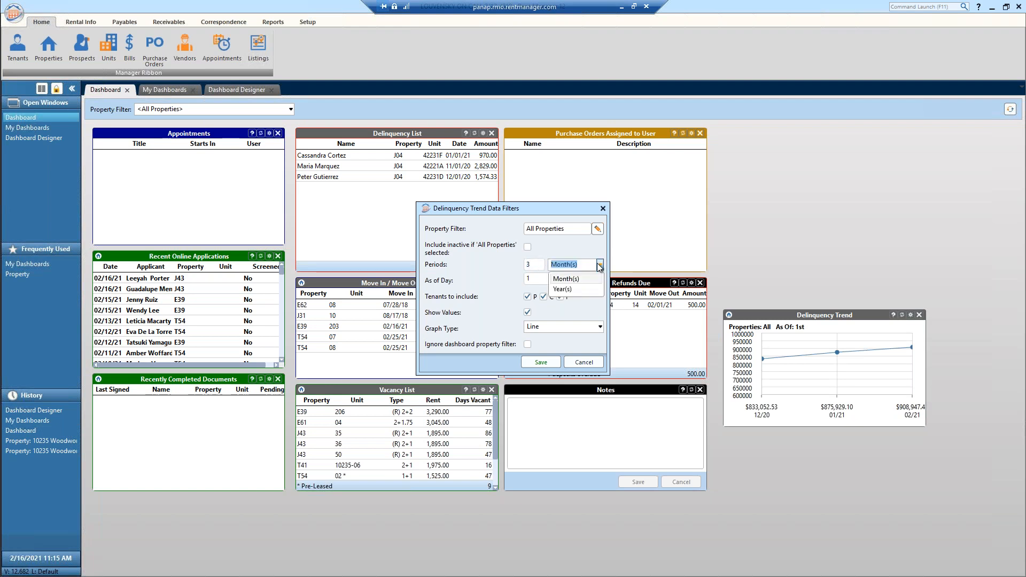
pyautogui.click(579, 289)
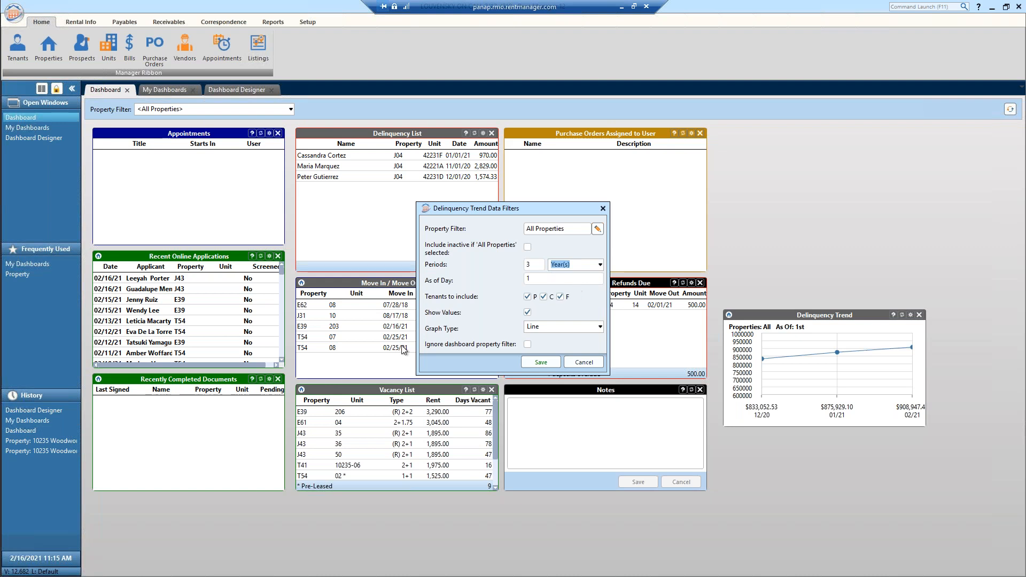
# - Set the Delinquency Trend tile's property filter to 1415 Cedar only and save its data filters
pyautogui.click(597, 230)
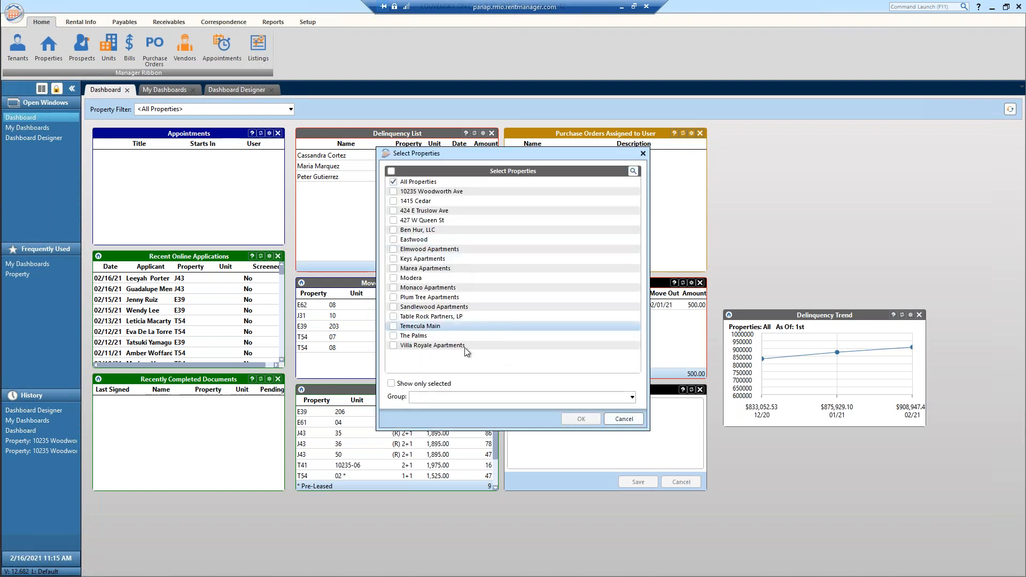
pyautogui.click(393, 249)
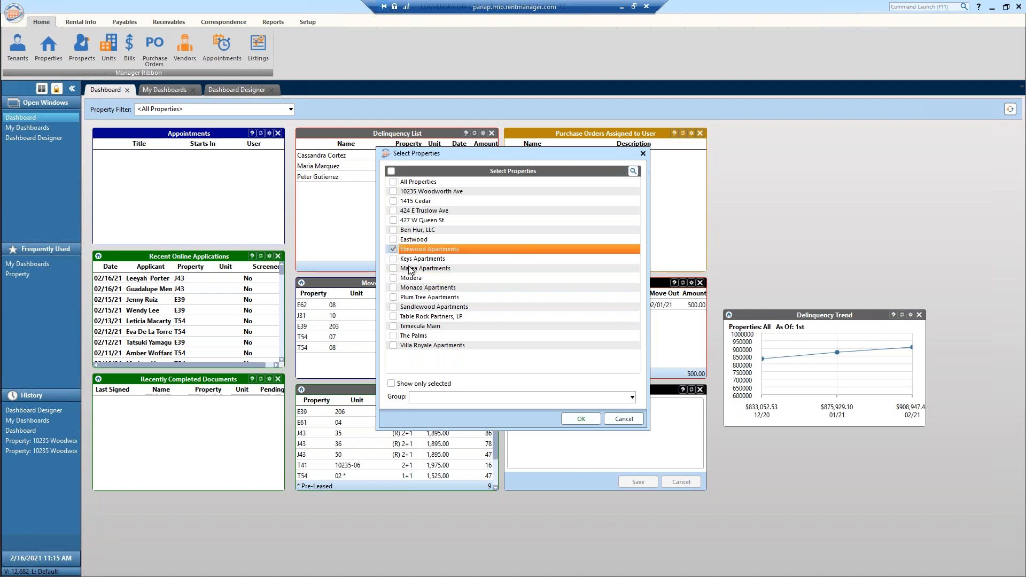
pyautogui.click(394, 201)
pyautogui.click(394, 249)
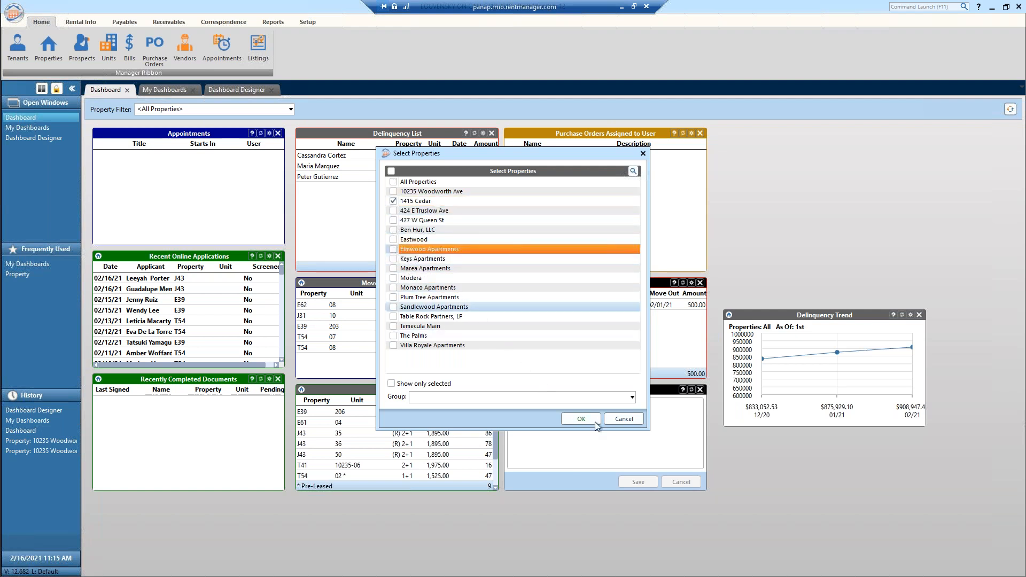
pyautogui.click(581, 419)
pyautogui.click(541, 363)
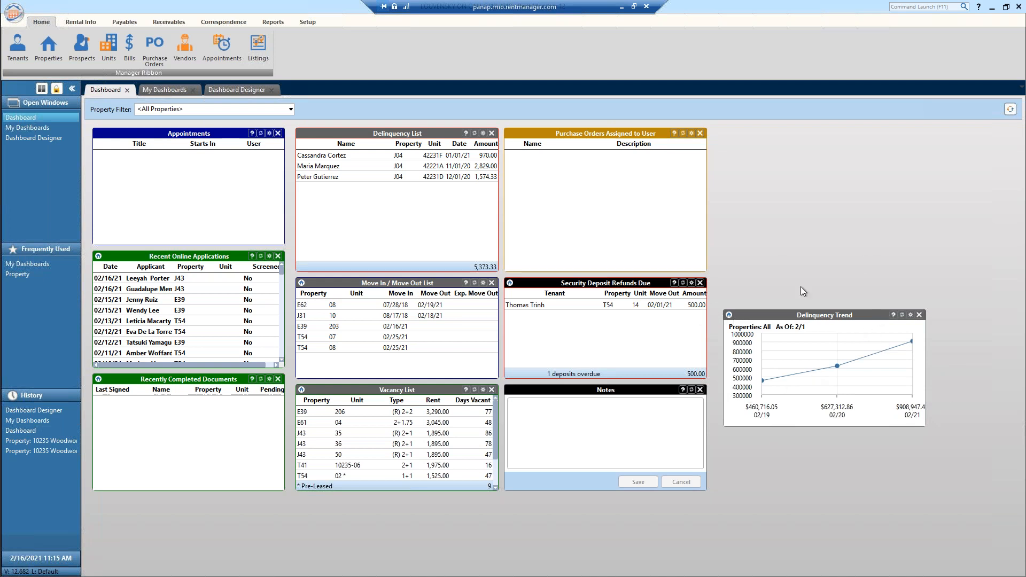
pyautogui.rightClick(776, 226)
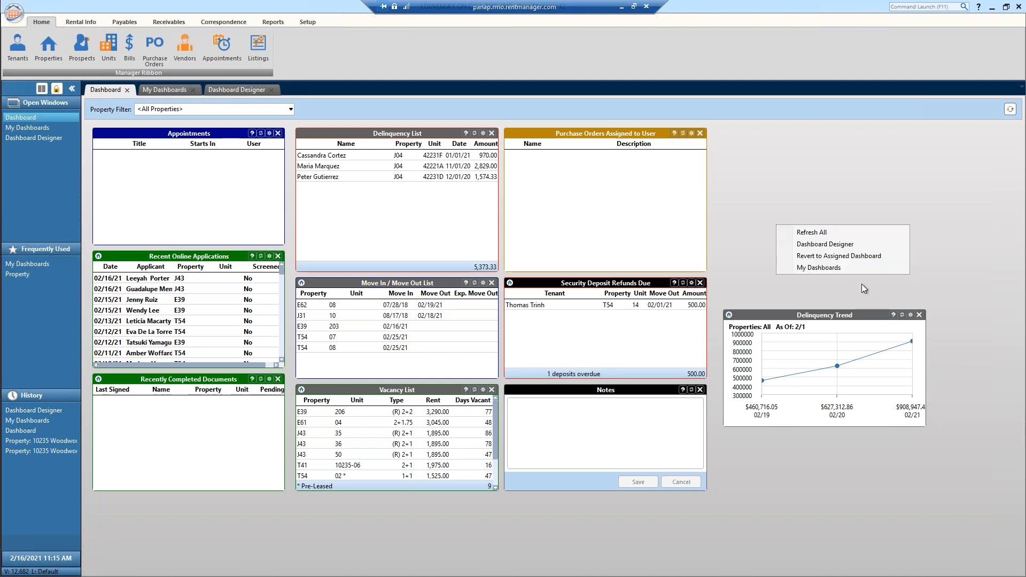
pyautogui.click(995, 279)
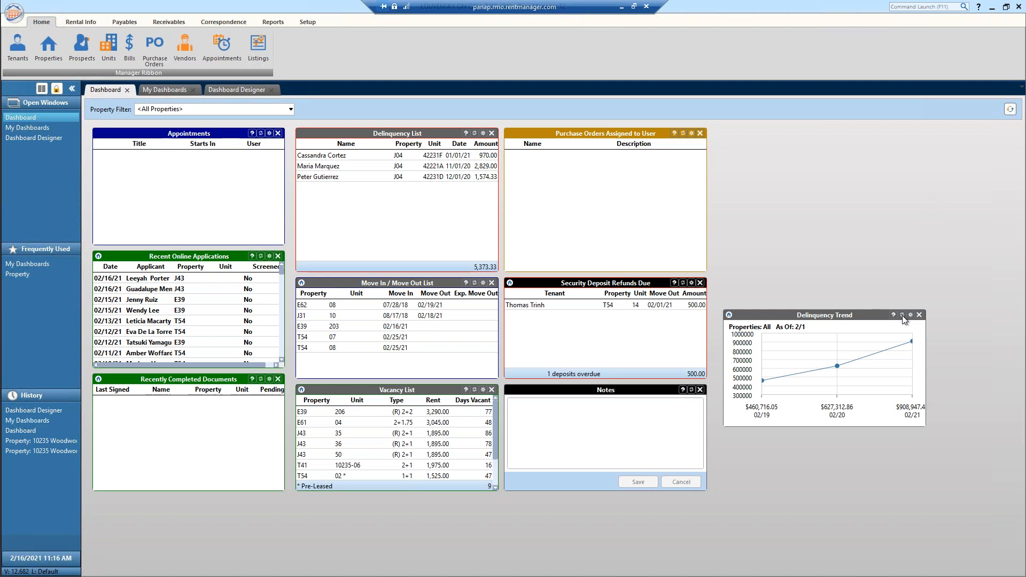
# - Start removing the Delinquency Trend tile from the dashboard, but cancel the removal
pyautogui.click(919, 315)
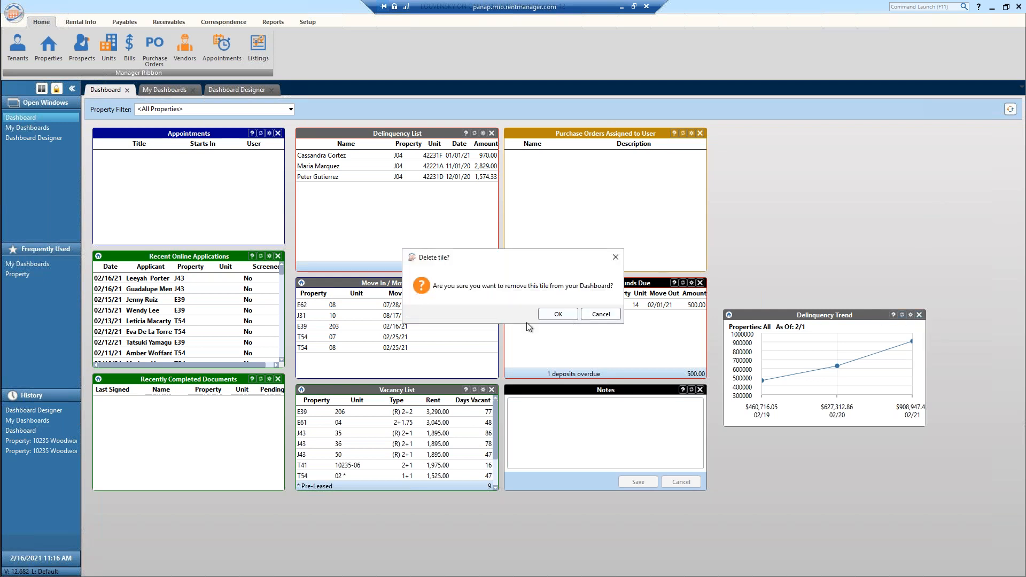
pyautogui.click(602, 314)
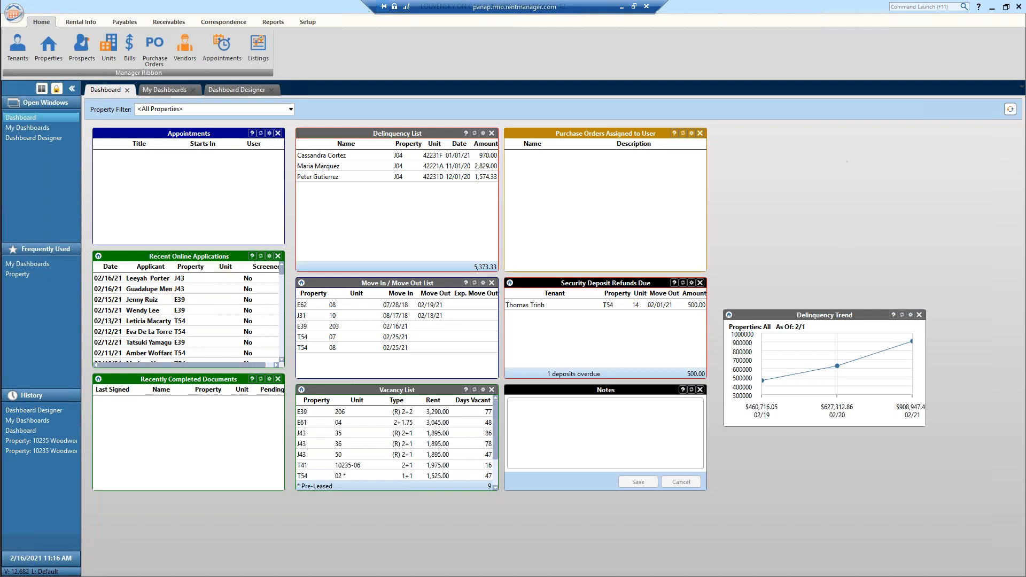
pyautogui.scroll(-5, 218, 334)
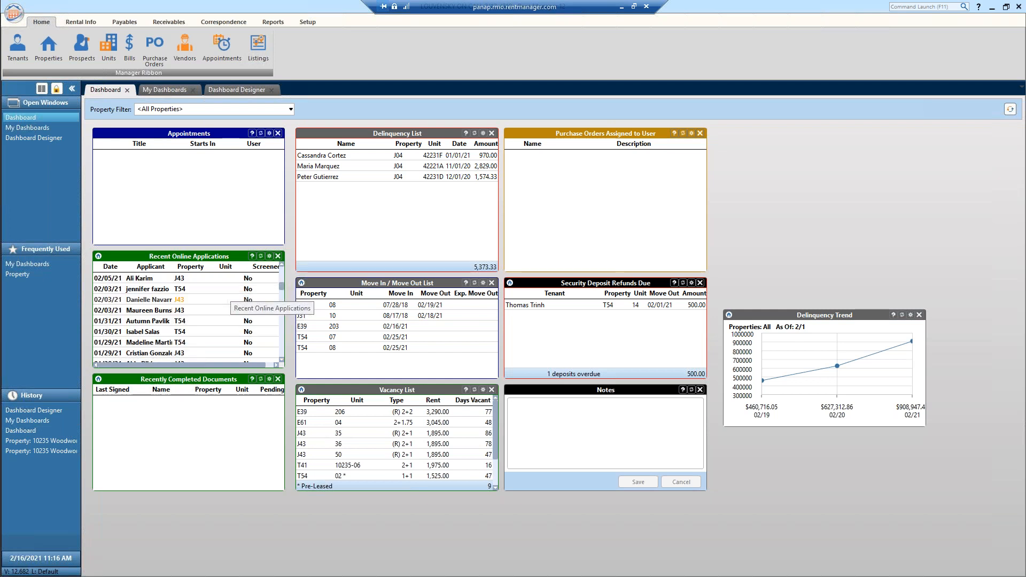
pyautogui.scroll(5, 218, 334)
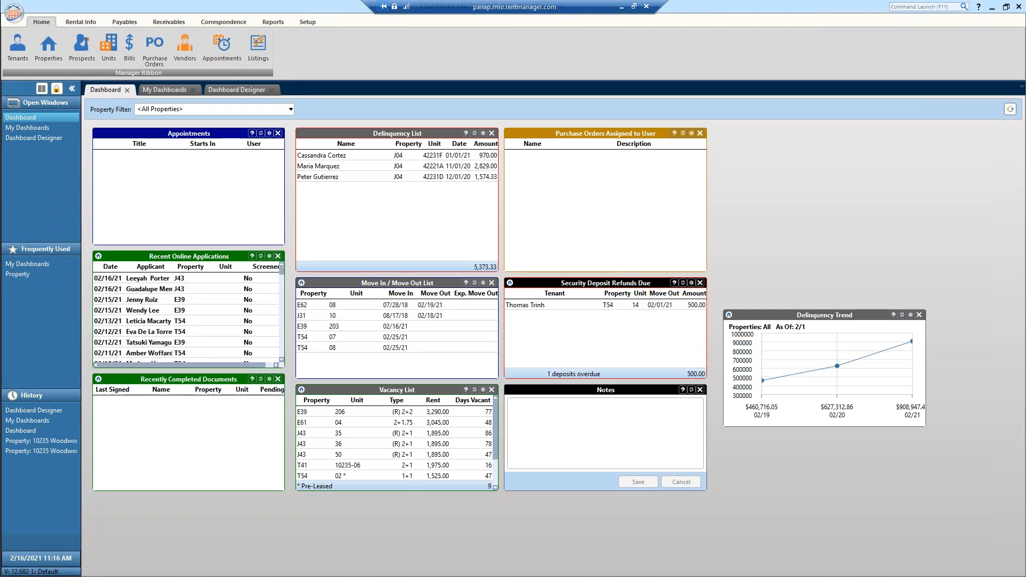